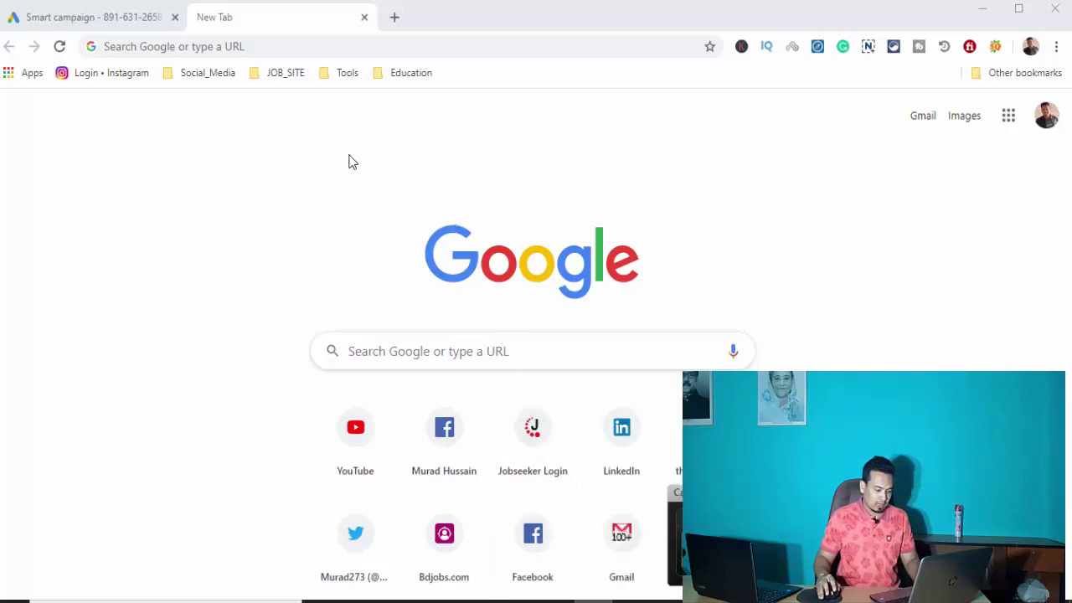
# - Open the Google Ads home page at ads.google.com
pyautogui.click(248, 45)
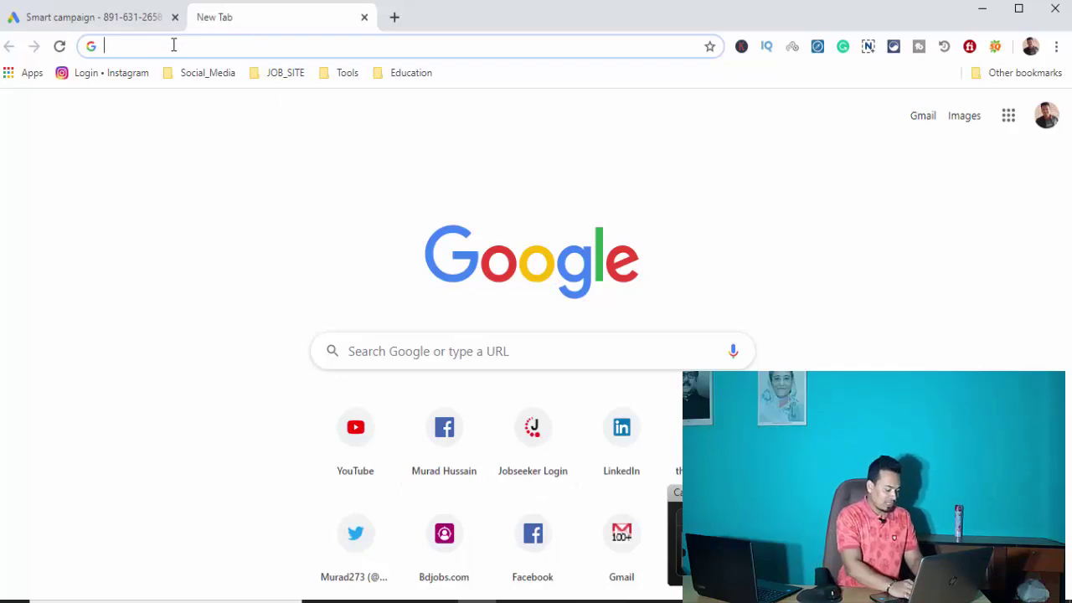
pyautogui.write('ads')
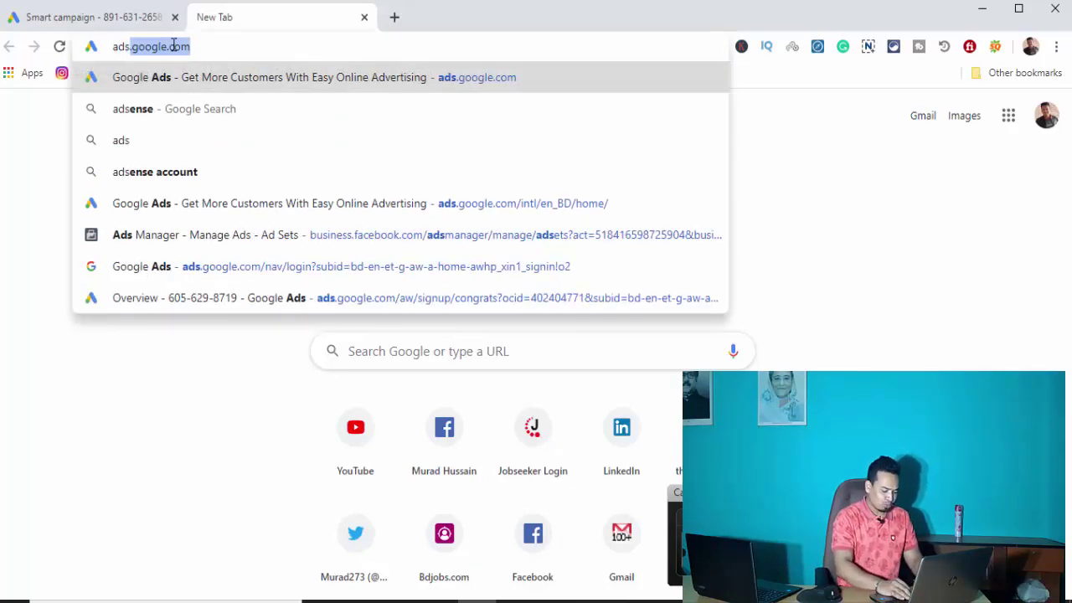
pyautogui.press('Right')
pyautogui.press('Return')
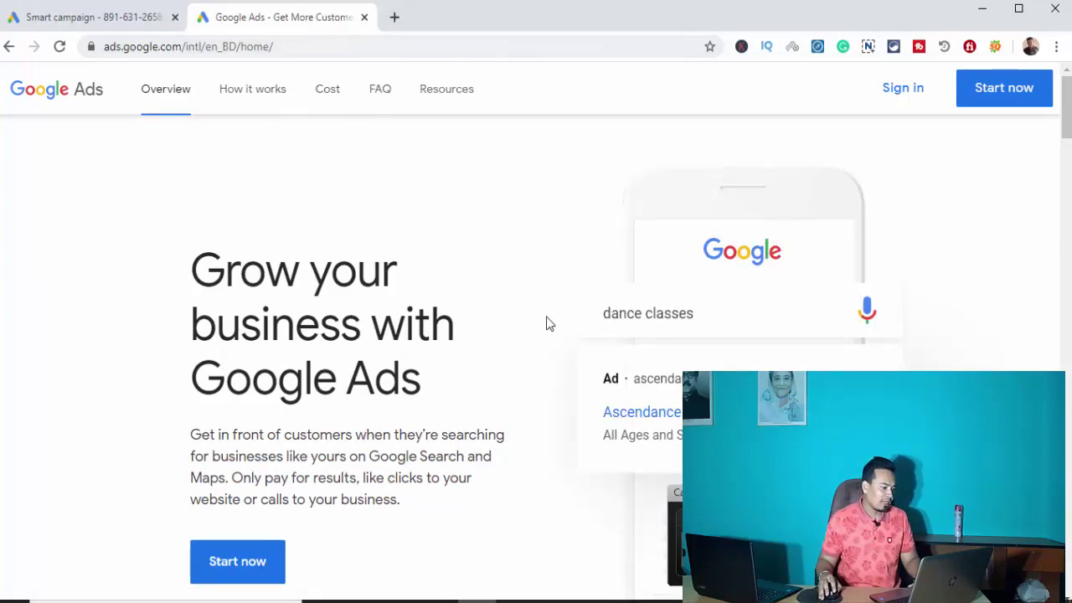
# - Open adwords.google.com in a new browser tab
pyautogui.click(394, 16)
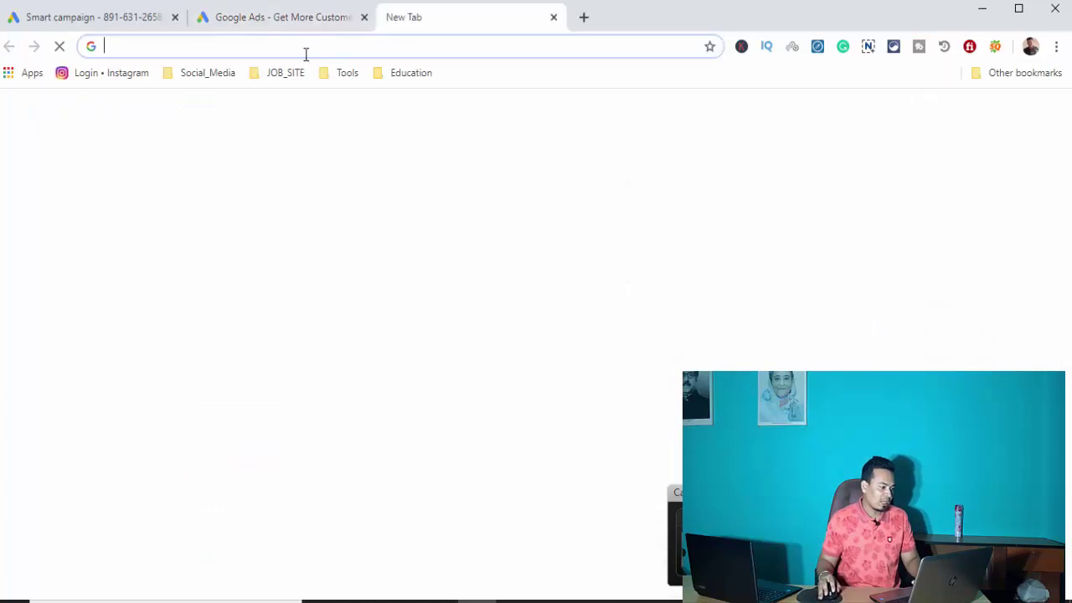
pyautogui.write('adw')
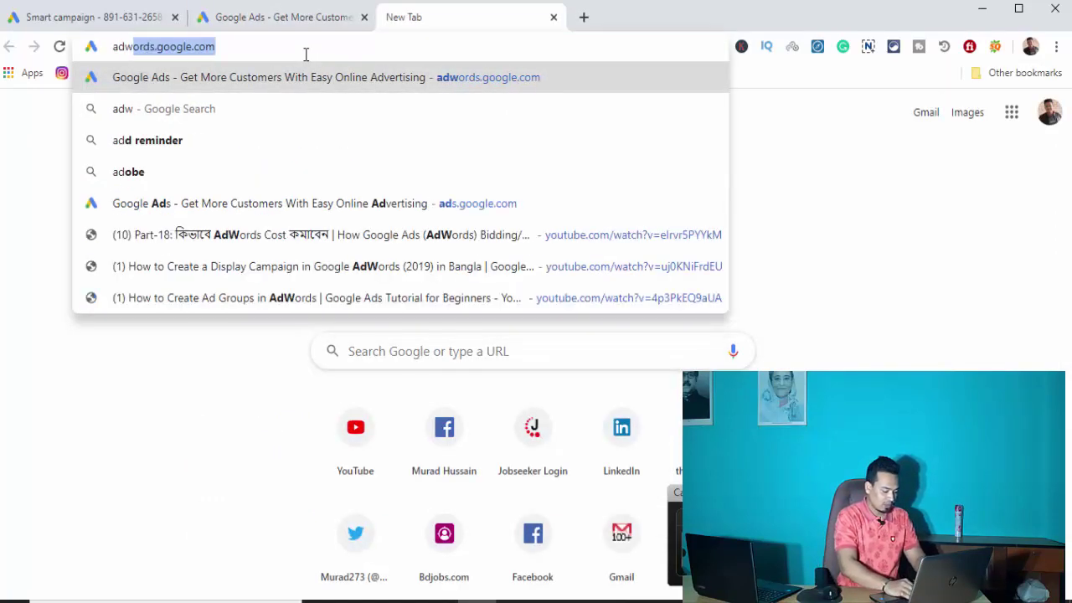
pyautogui.write('ords')
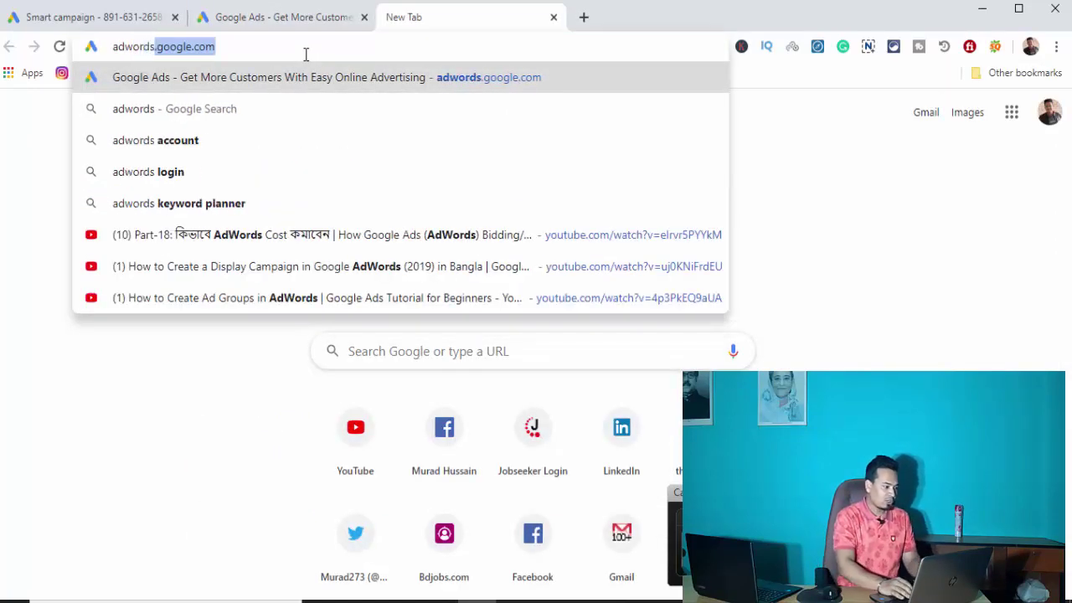
pyautogui.press('Right')
pyautogui.press('Return')
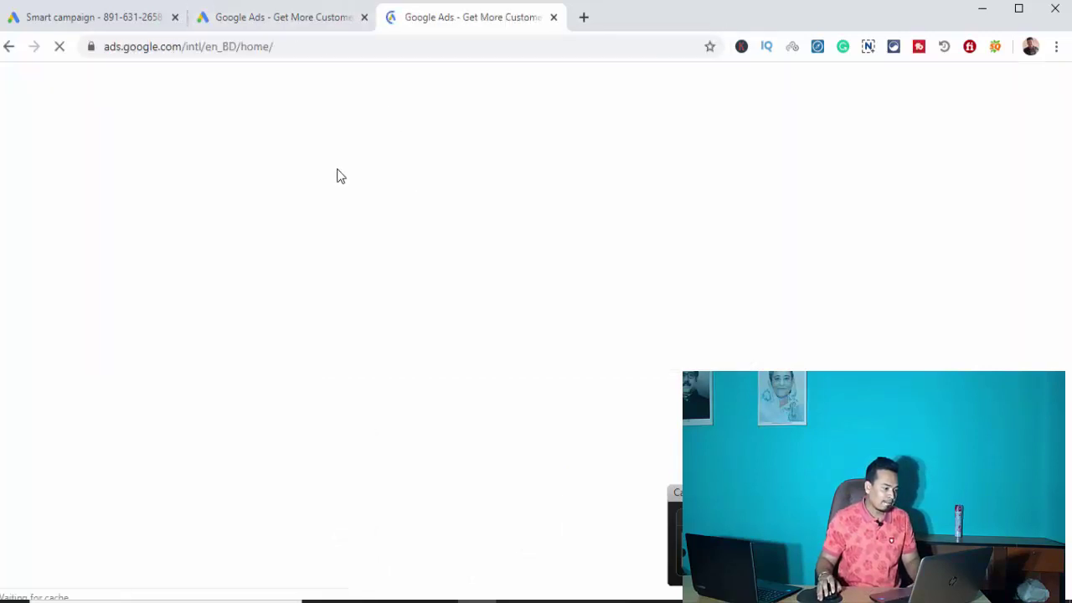
# - Compare the pages that the ads.google.com and adwords.google.com addresses open in the two browser tabs
pyautogui.scroll(-8, 496, 311)
pyautogui.scroll(8, 500, 310)
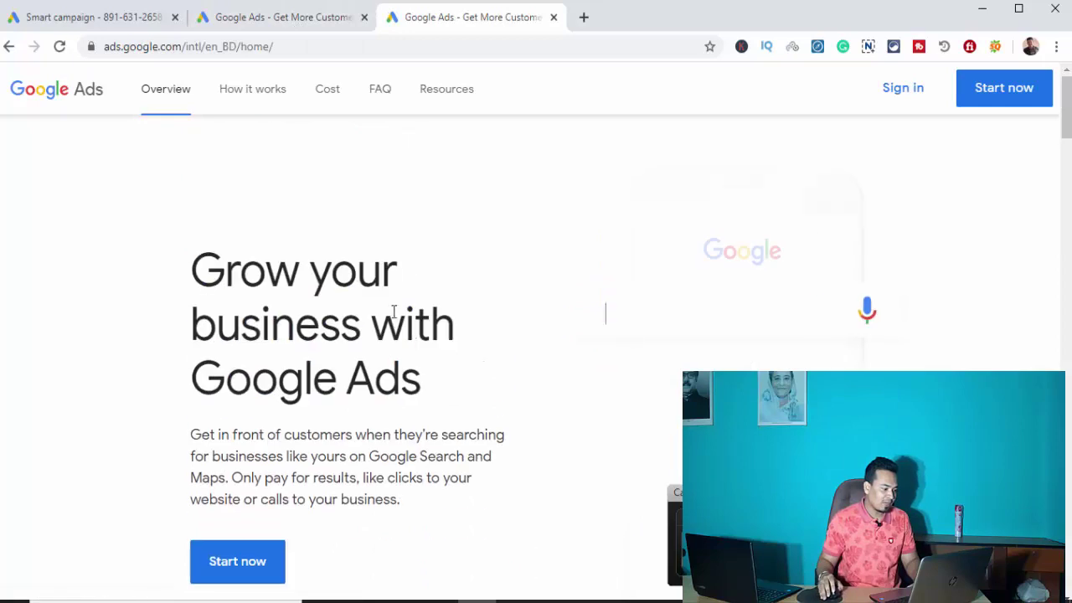
pyautogui.click(302, 17)
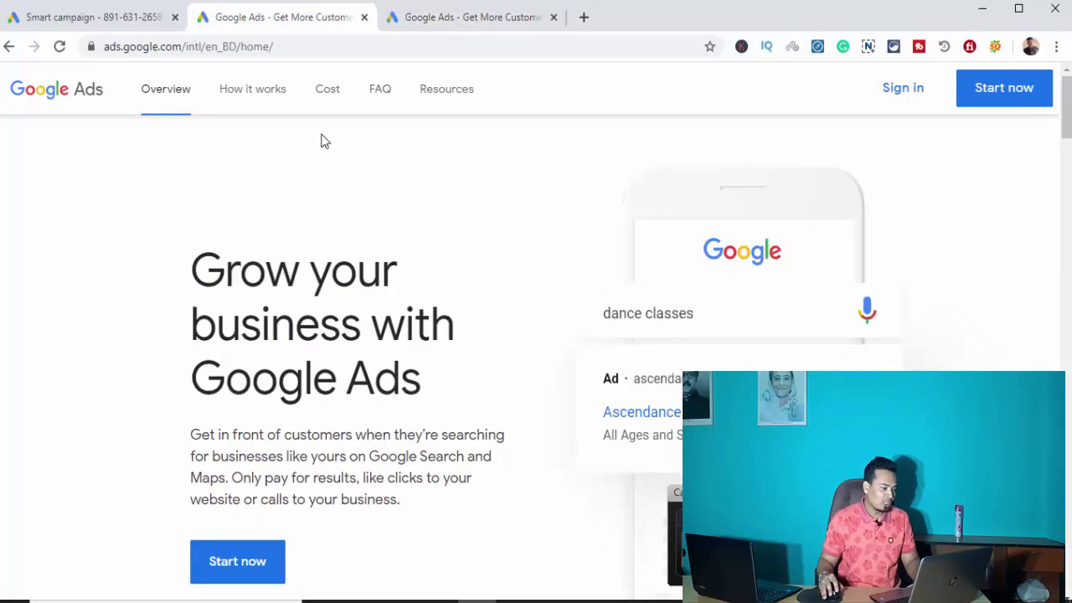
pyautogui.click(430, 15)
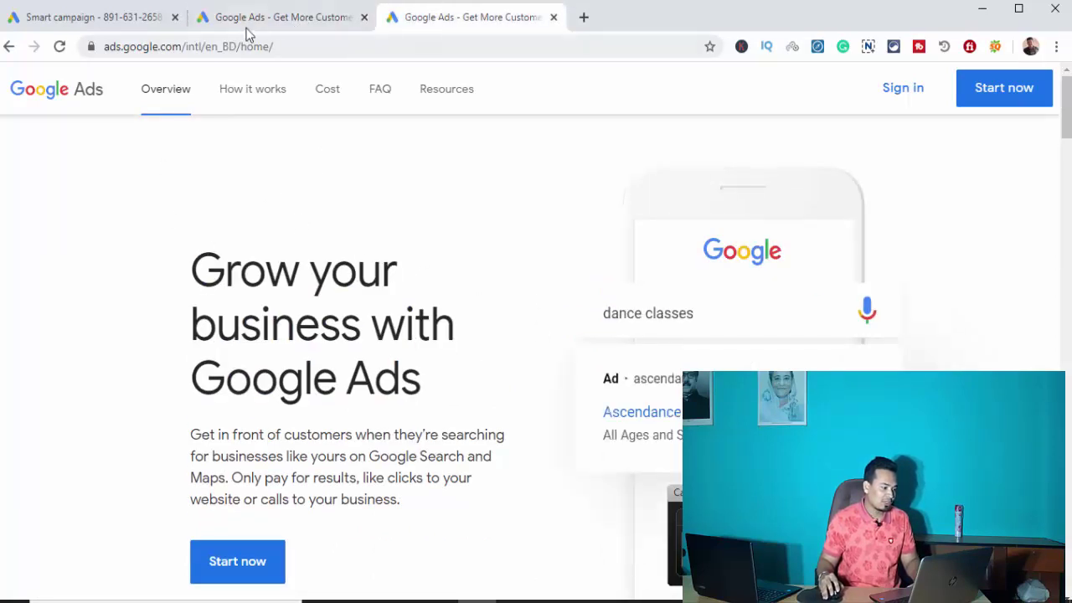
pyautogui.click(259, 24)
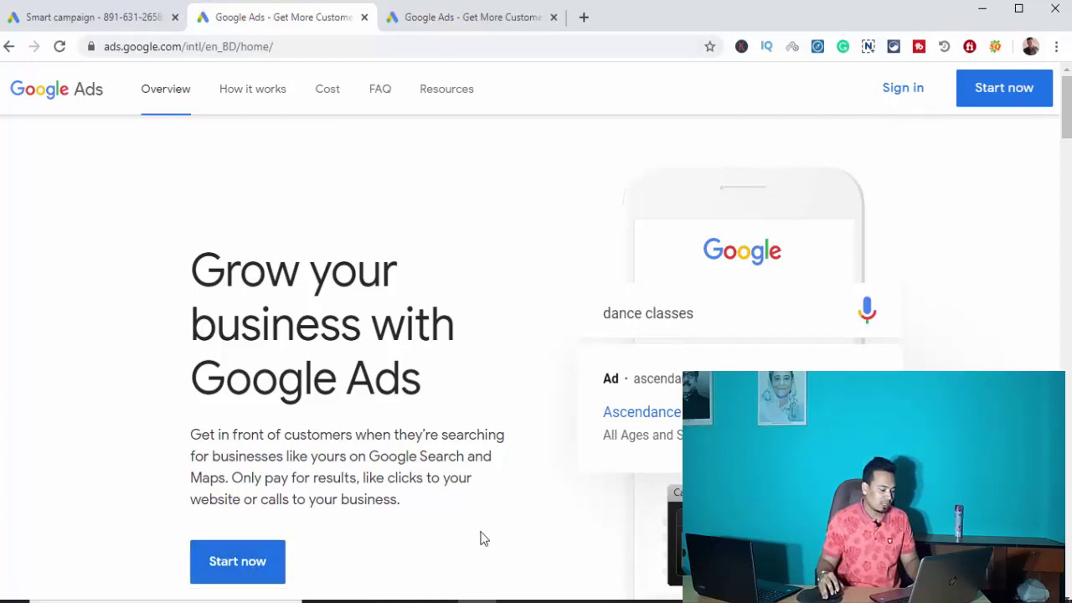
pyautogui.click(429, 19)
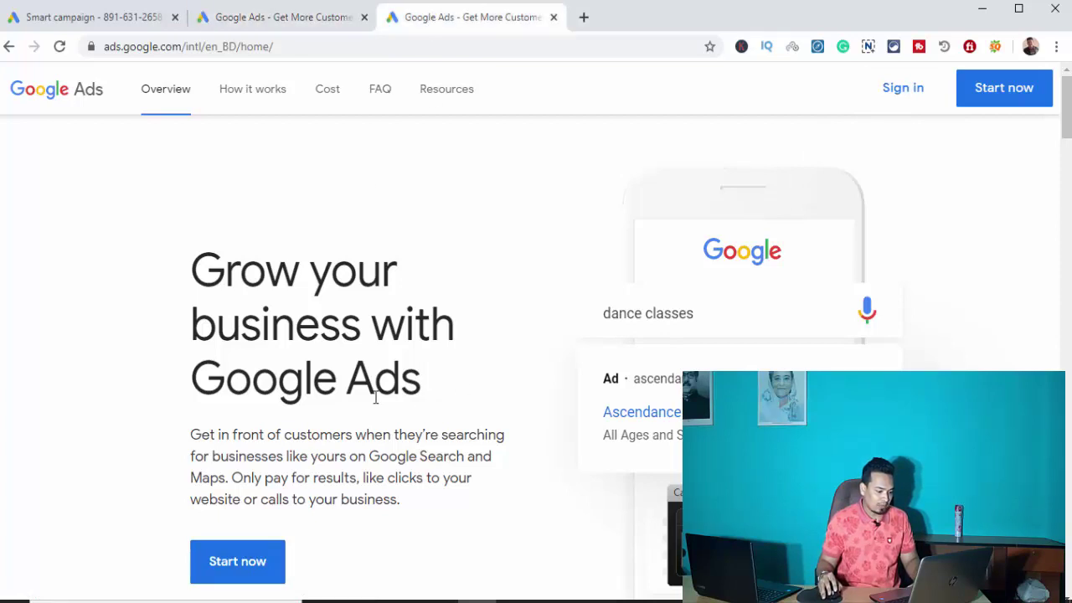
# - Start a new Google Ads account from the home page and switch its setup to Expert Mode
pyautogui.click(248, 570)
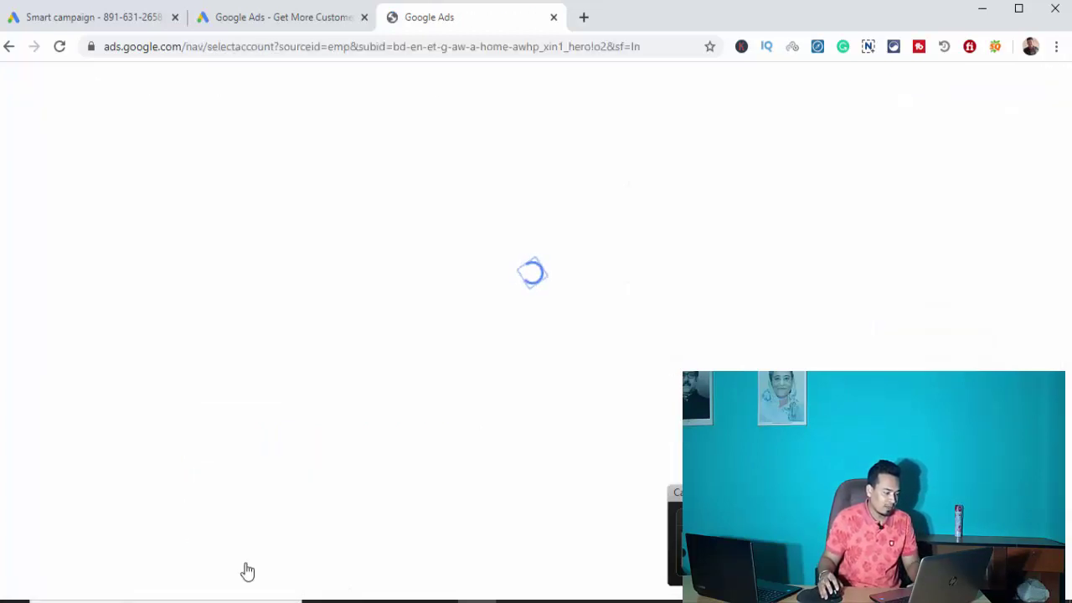
pyautogui.scroll(-1, 956, 284)
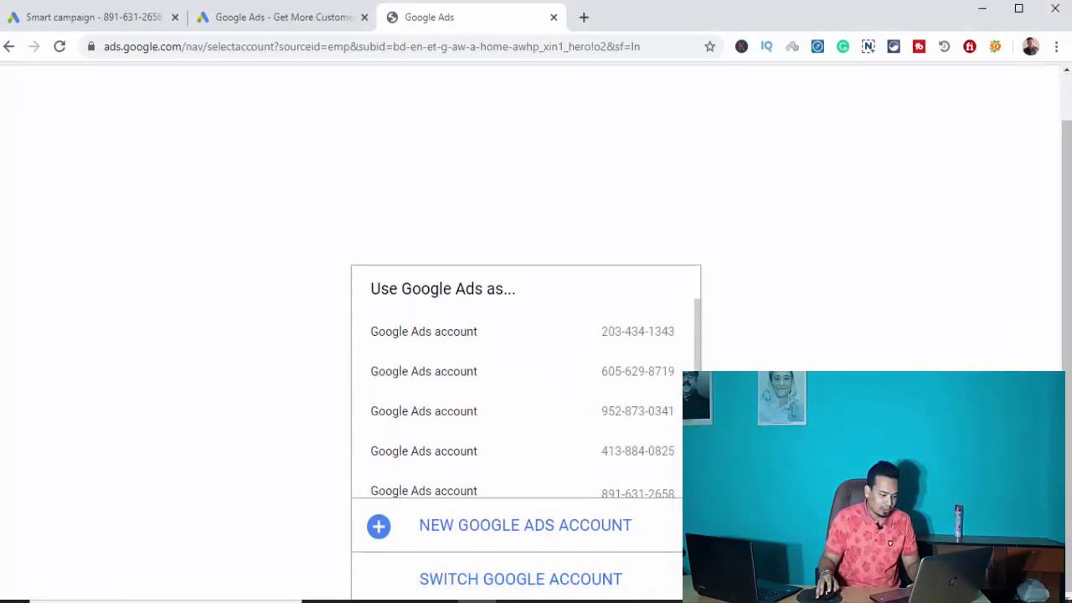
pyautogui.click(519, 532)
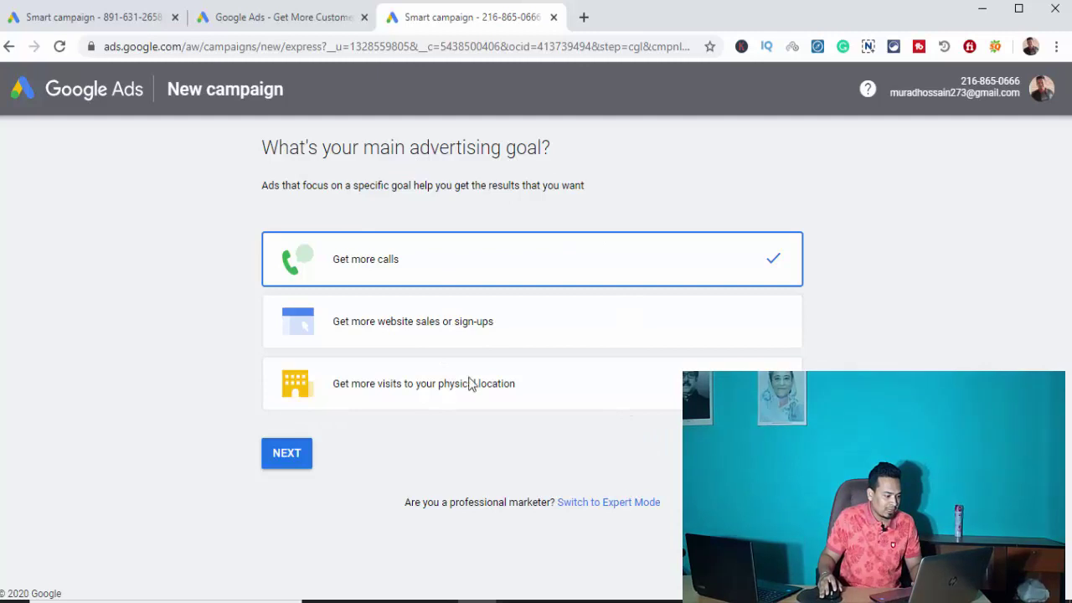
pyautogui.click(625, 505)
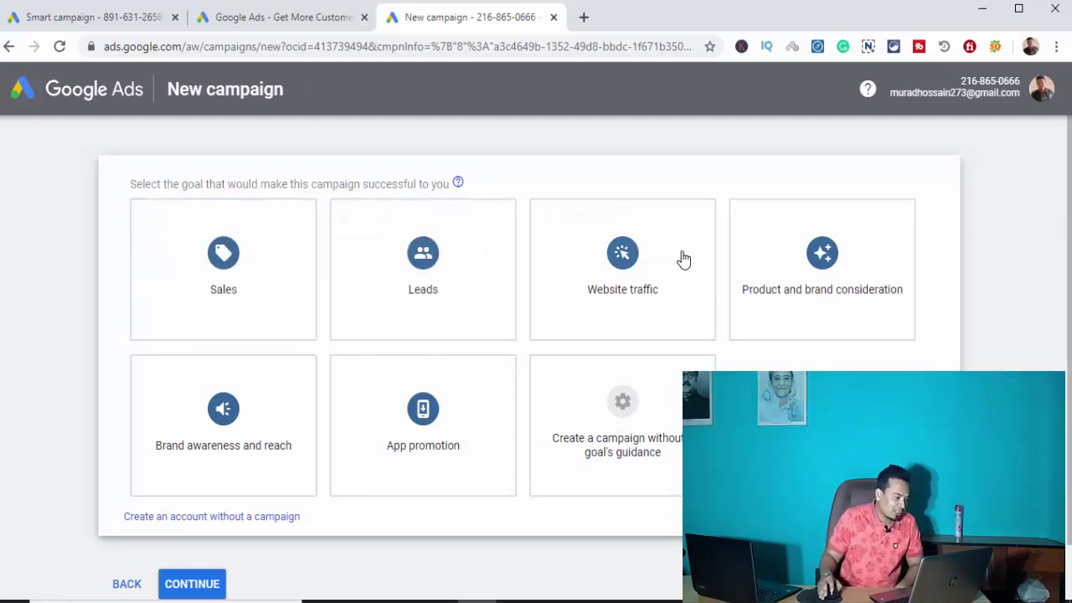
# - Review the available campaign goals and choose to create the account without a campaign
pyautogui.scroll(-1, 670, 319)
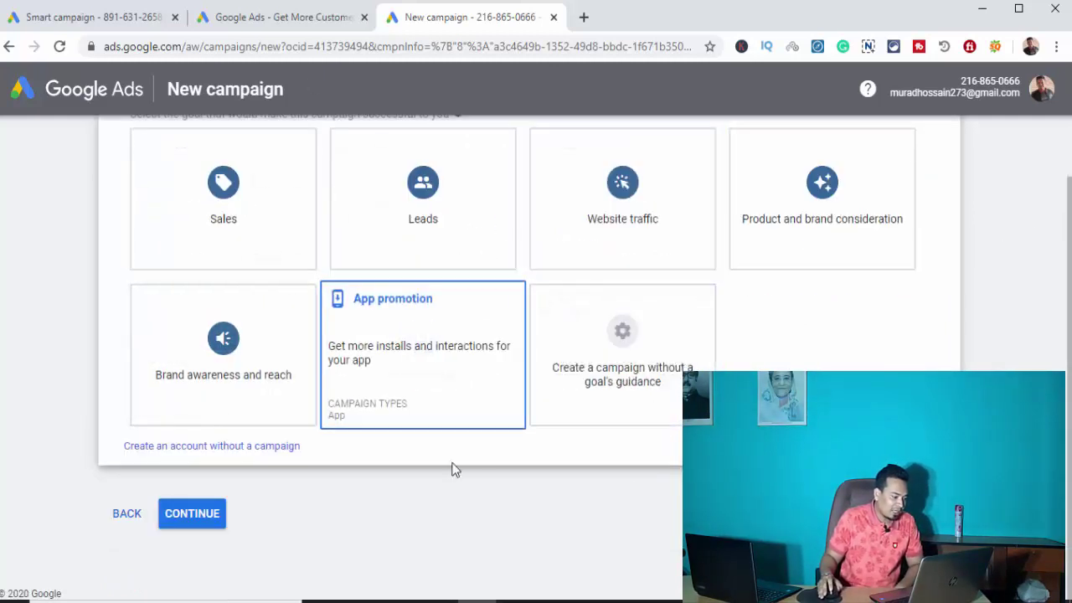
pyautogui.scroll(1, 170, 208)
pyautogui.scroll(-1, 538, 247)
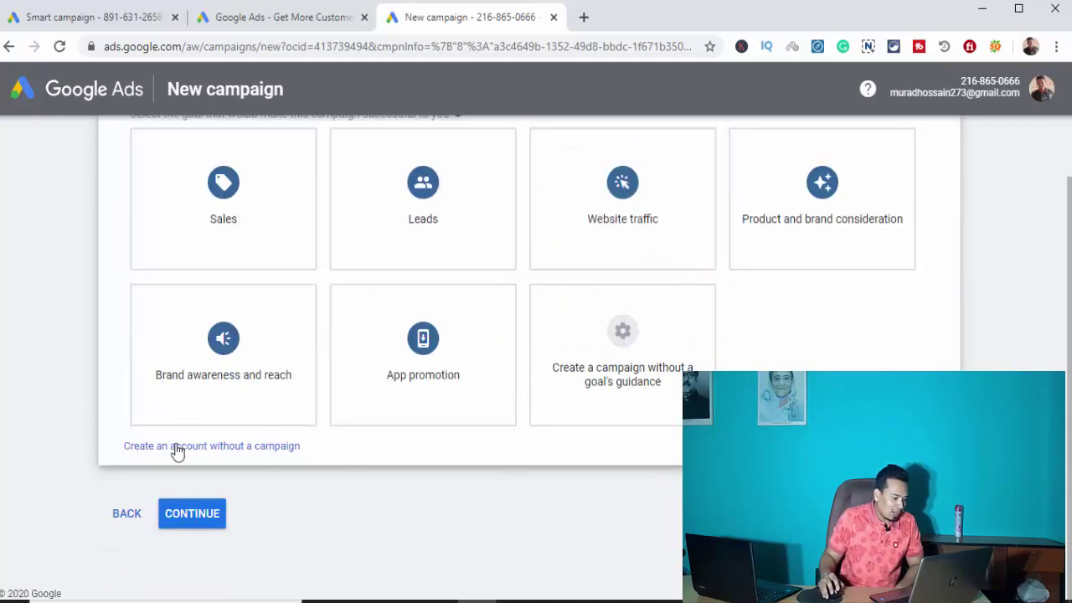
pyautogui.scroll(1, 335, 285)
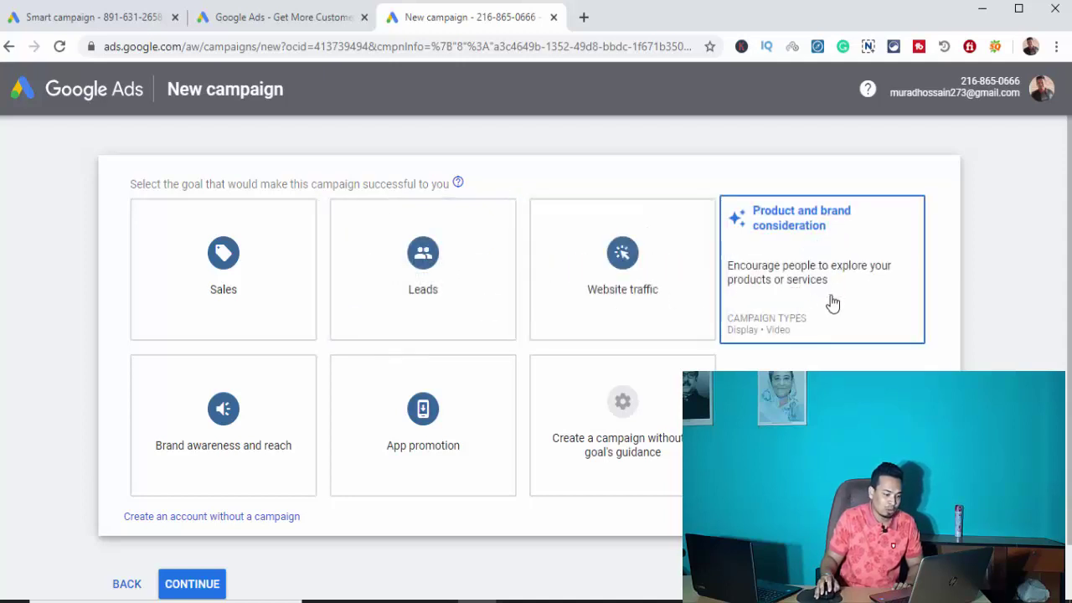
pyautogui.click(277, 423)
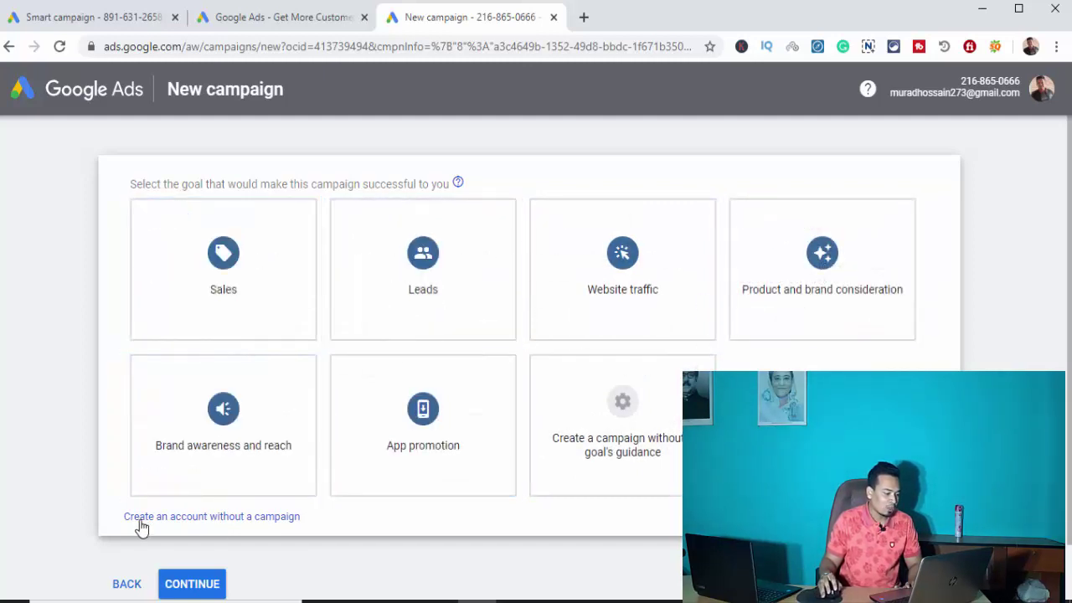
pyautogui.click(229, 519)
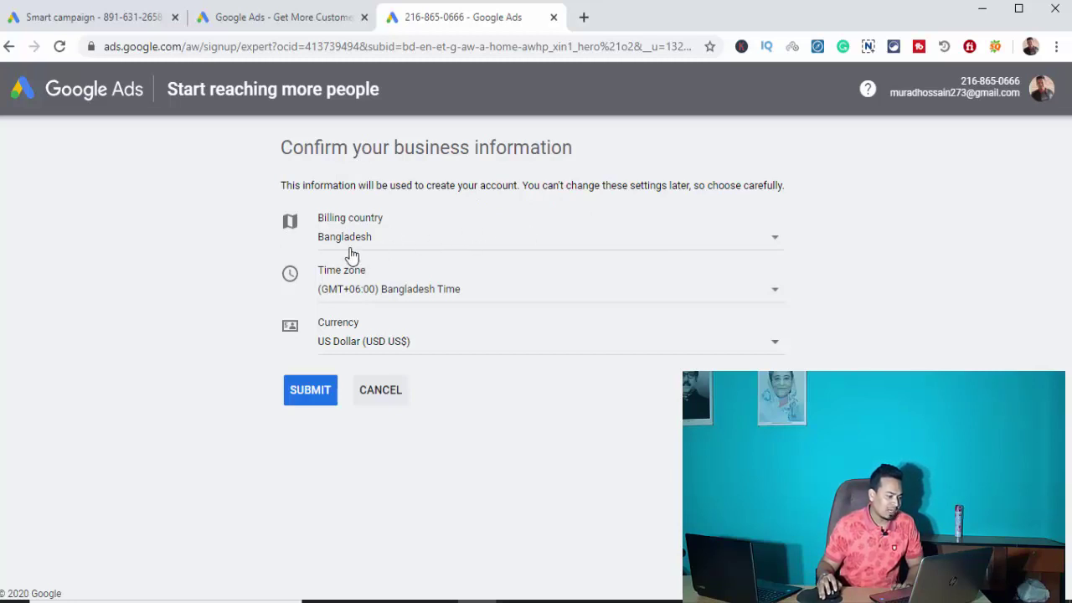
# - Set the billing country to Bangladesh and the time zone to (GMT+06:00) Bangladesh Time
pyautogui.click(774, 243)
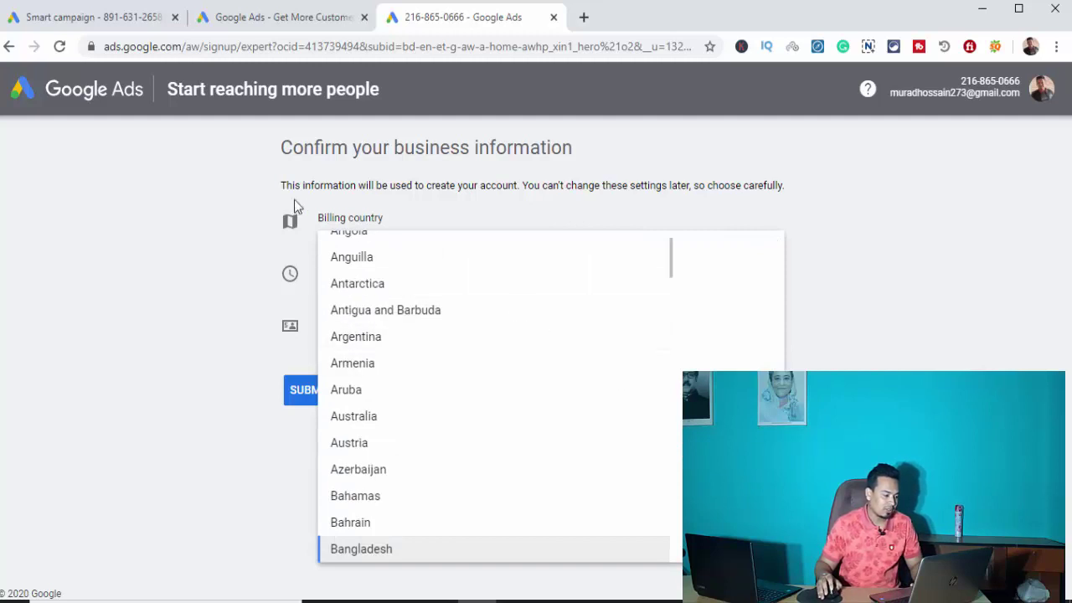
pyautogui.click(409, 552)
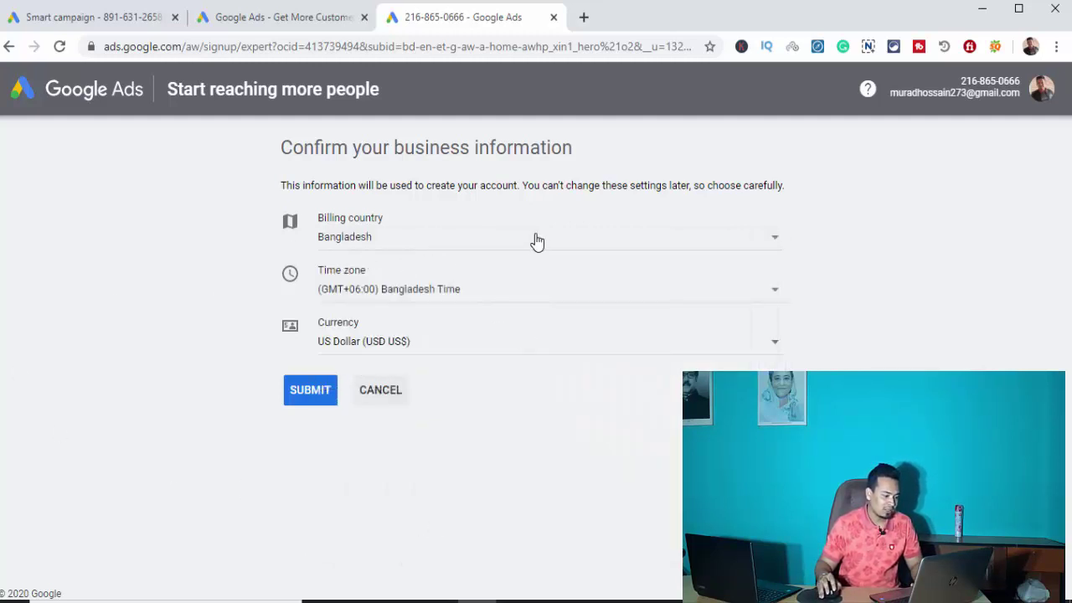
pyautogui.click(774, 295)
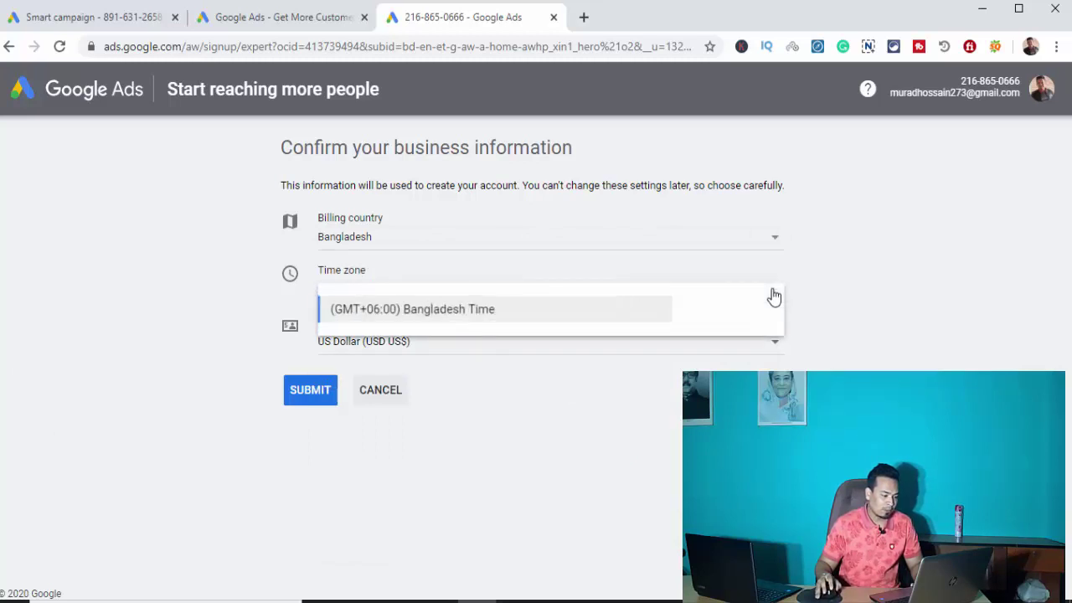
pyautogui.click(772, 238)
pyautogui.click(775, 241)
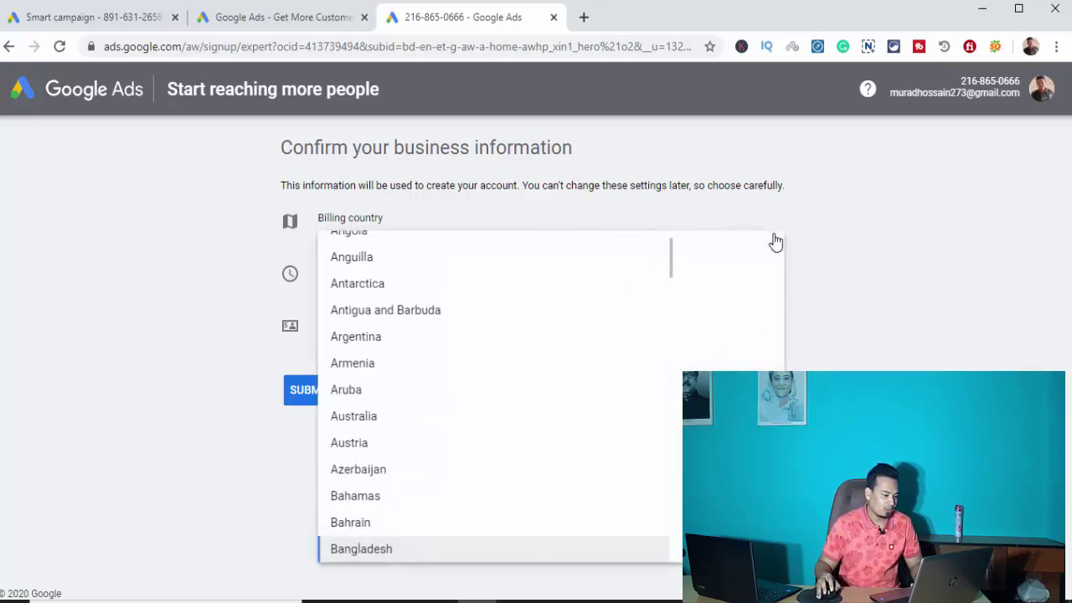
pyautogui.click(945, 234)
pyautogui.click(771, 295)
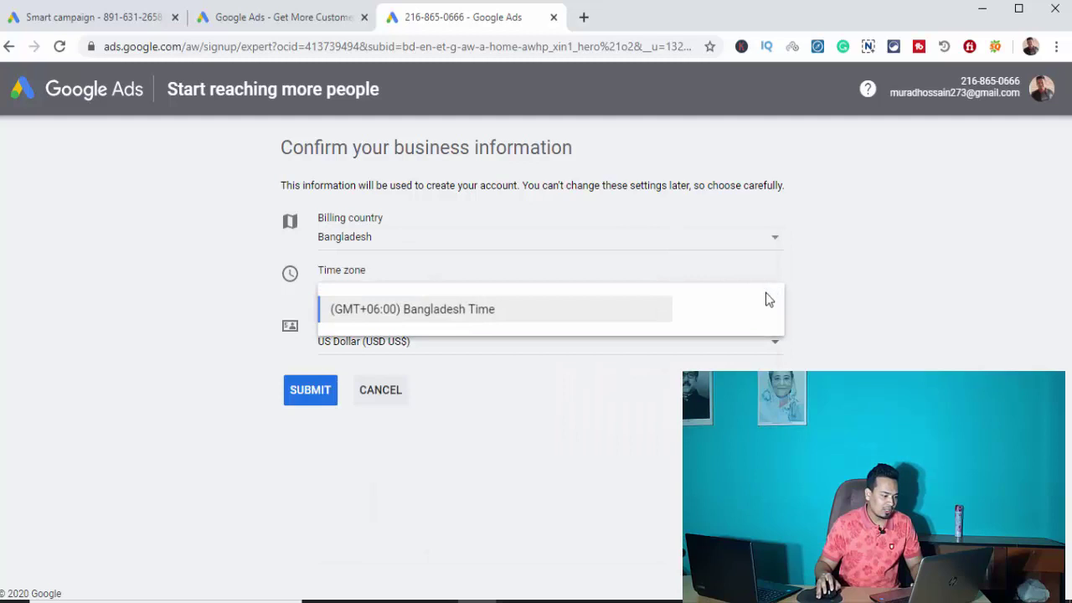
pyautogui.click(506, 318)
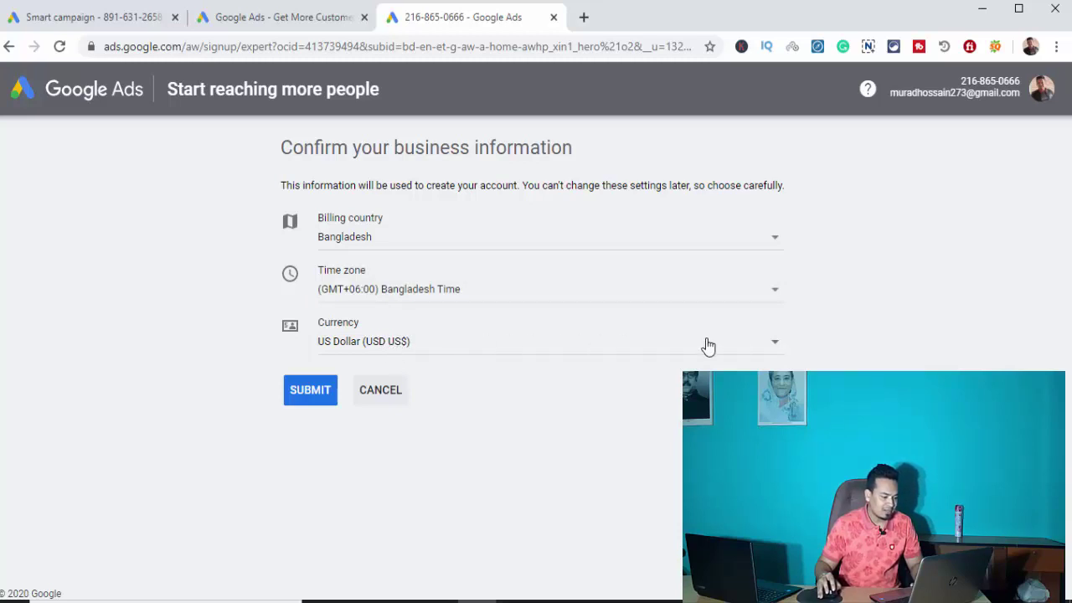
# - Submit the business information with US Dollar (USD US$) as the currency and go on to explore the new account
pyautogui.click(776, 350)
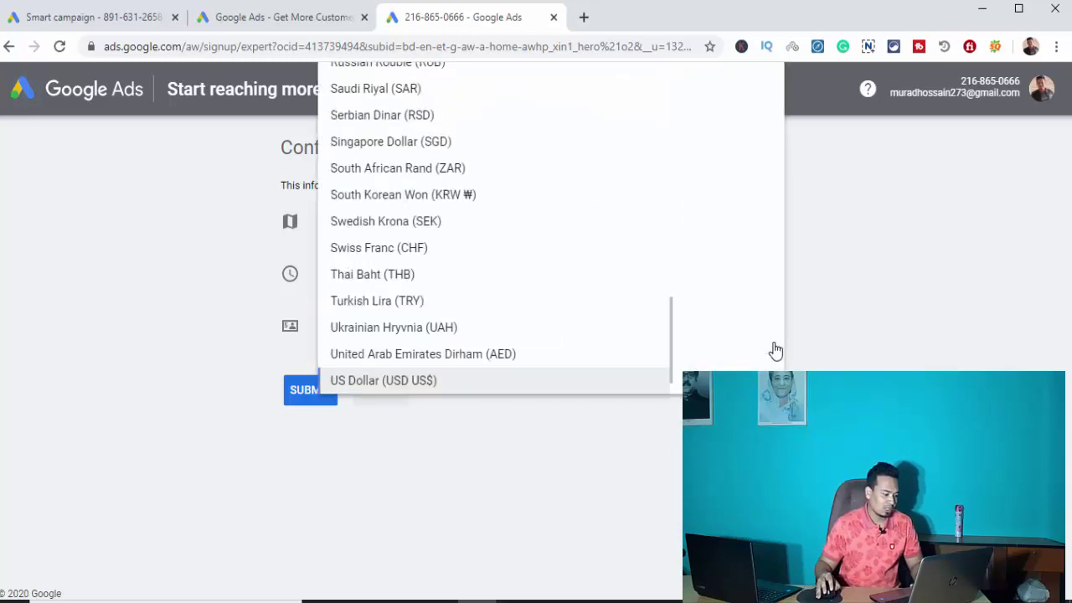
pyautogui.click(539, 384)
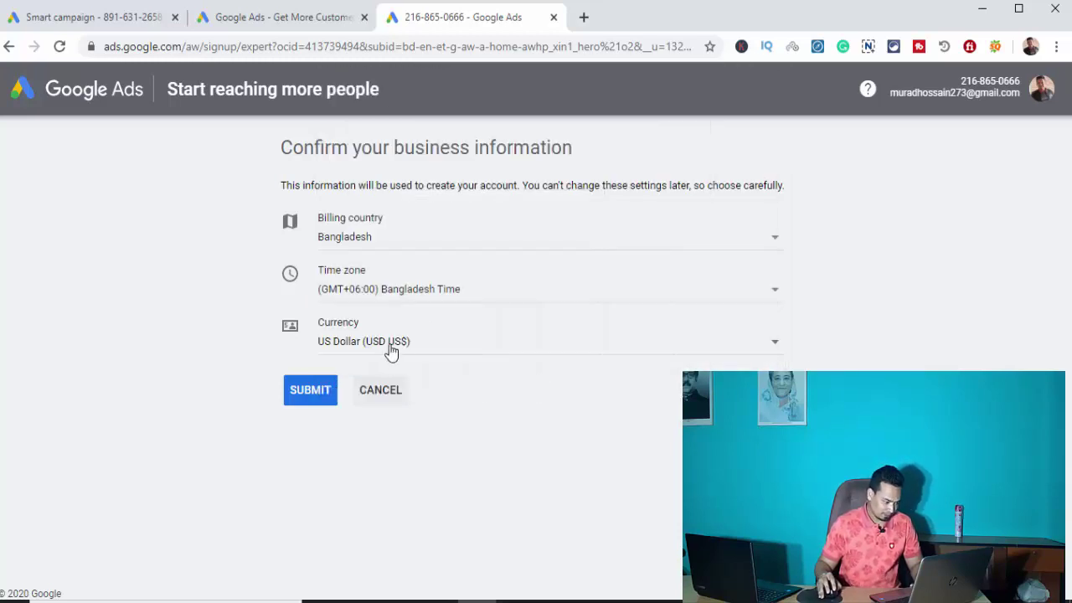
pyautogui.click(320, 397)
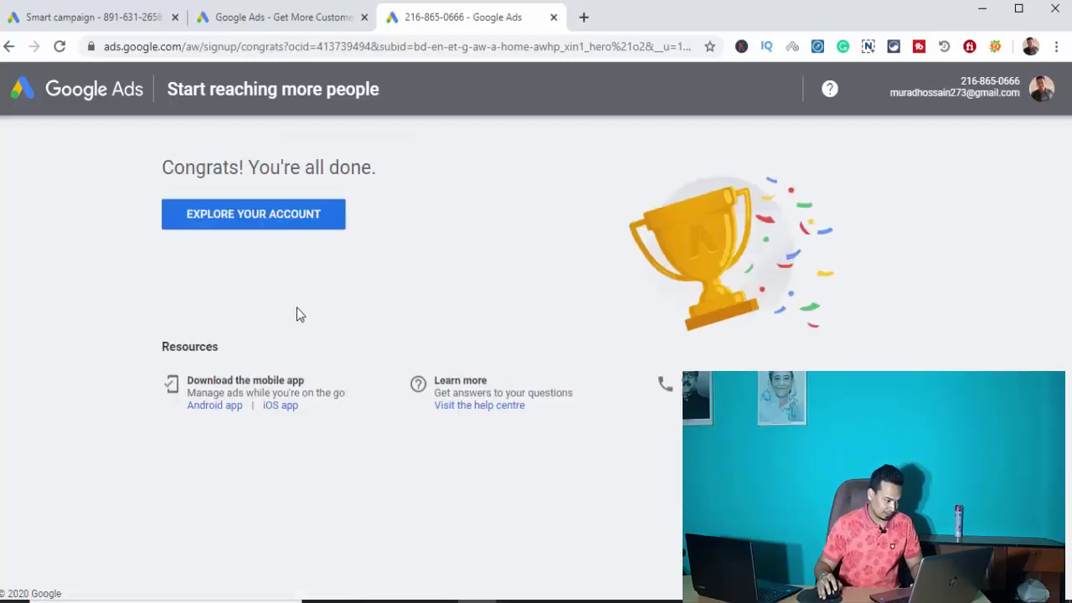
pyautogui.click(294, 218)
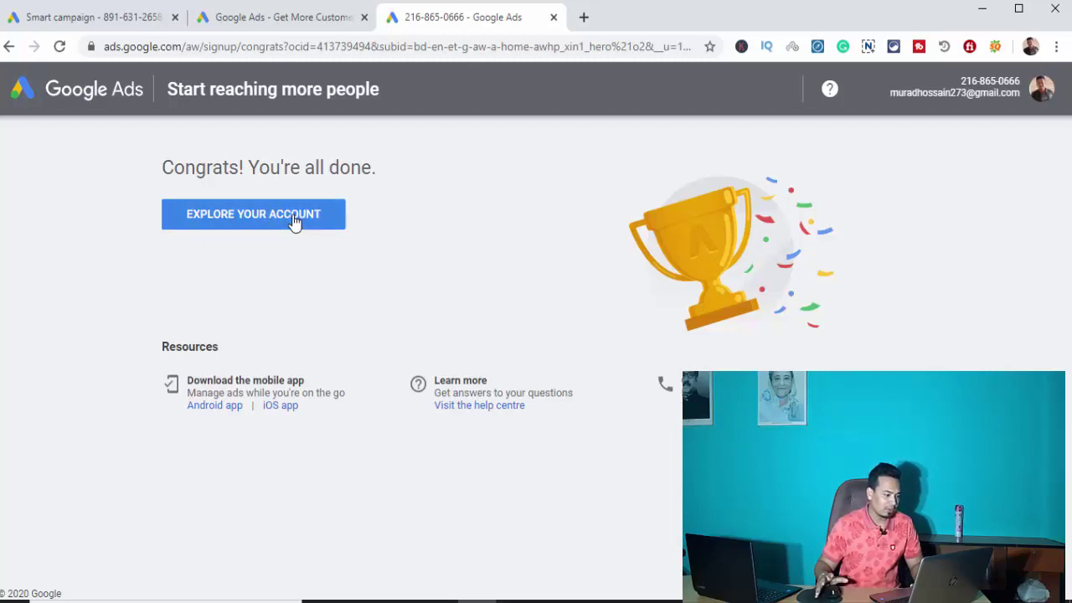
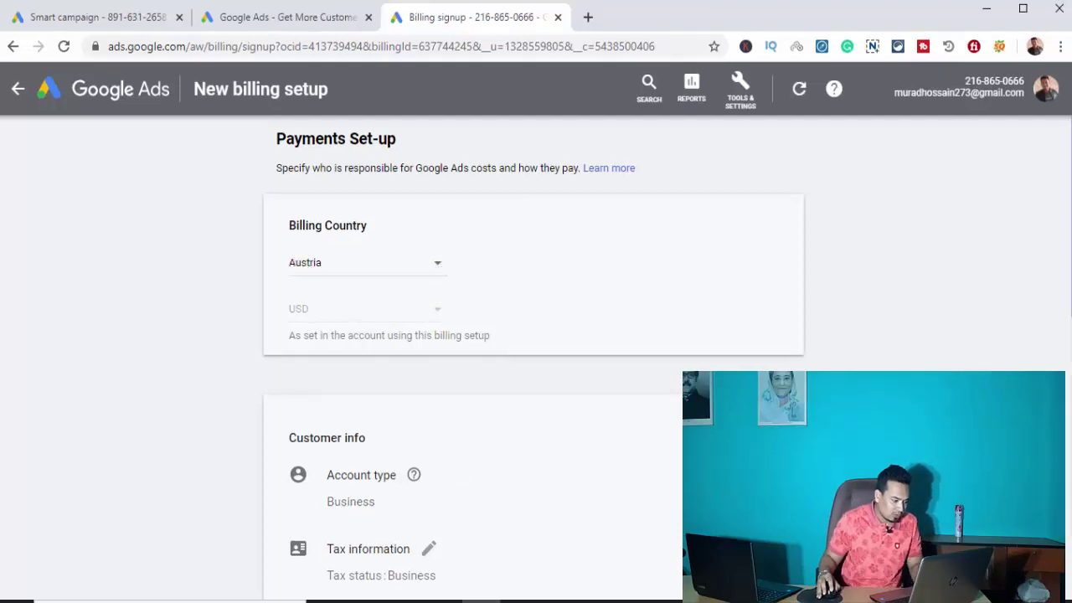
# - Enter Freelancer School as the business name under the customer's name and address details
pyautogui.scroll(-3, 1053, 299)
pyautogui.click(374, 306)
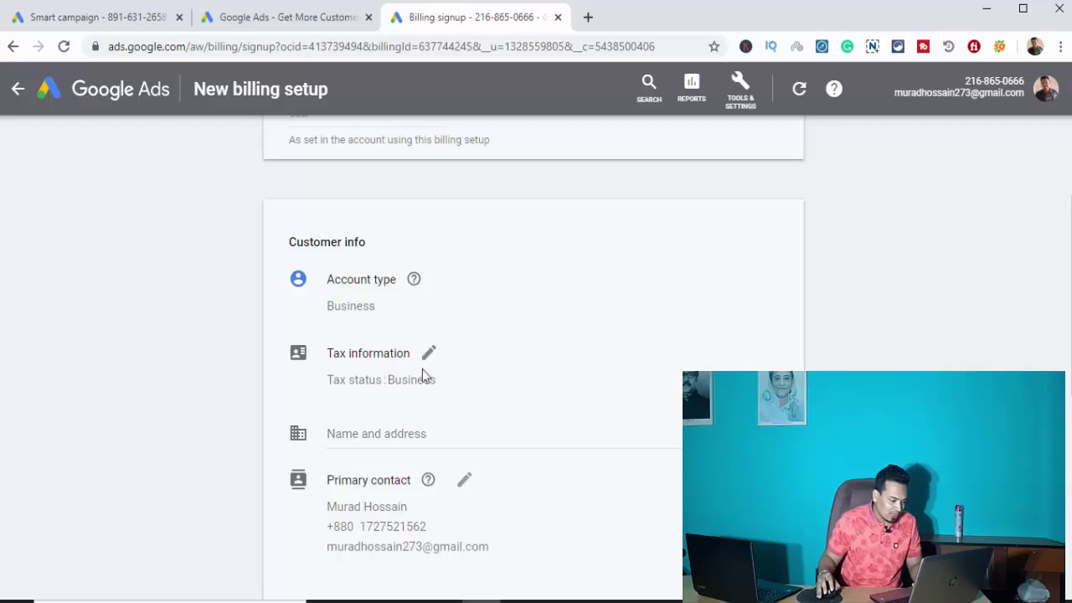
pyautogui.click(428, 443)
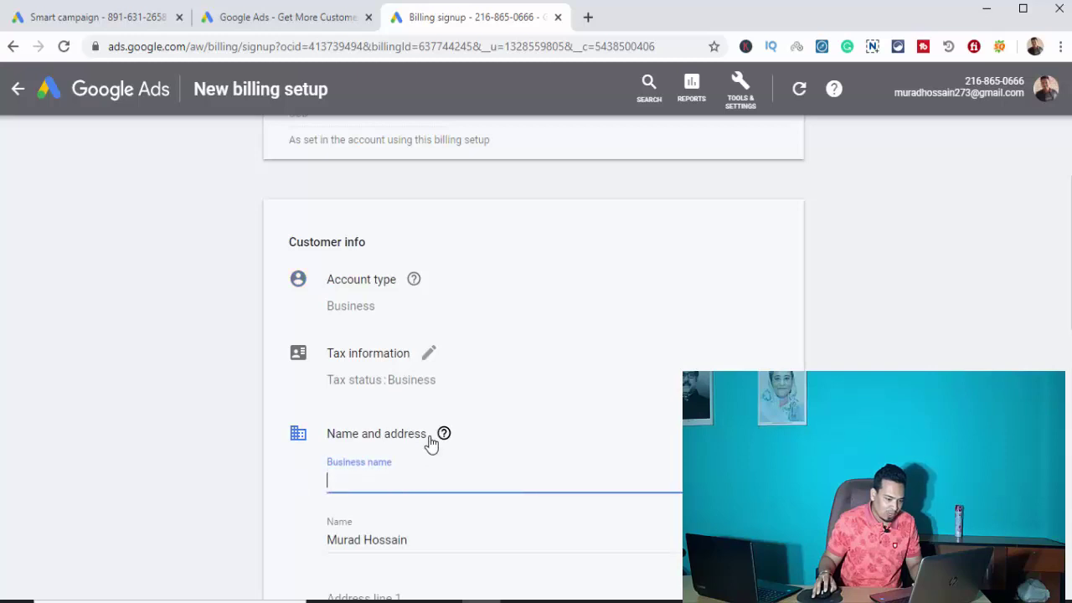
pyautogui.scroll(-2, 398, 348)
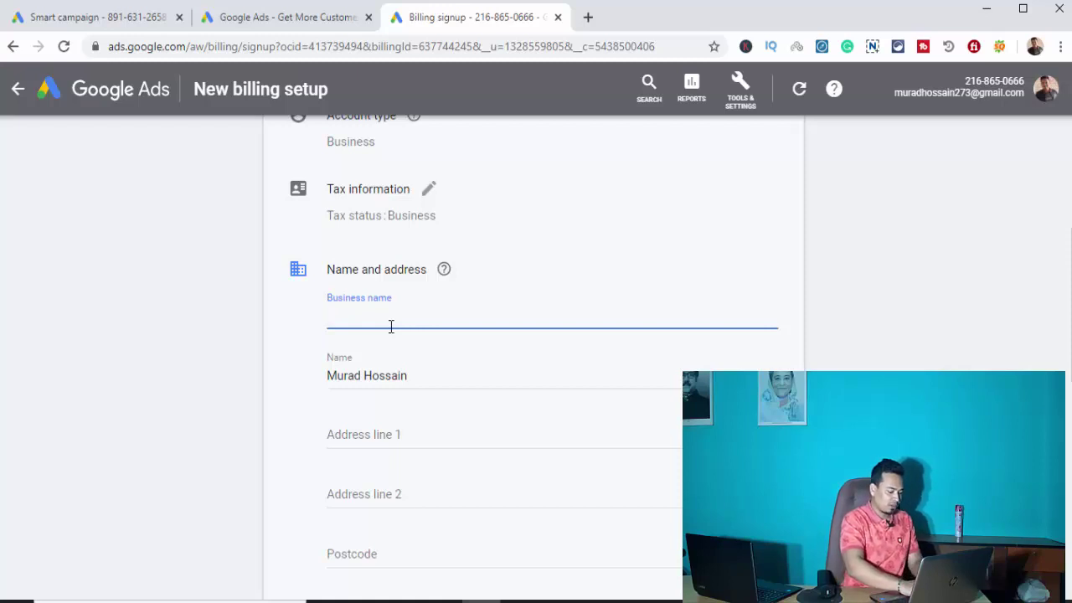
pyautogui.write('eelancer School')
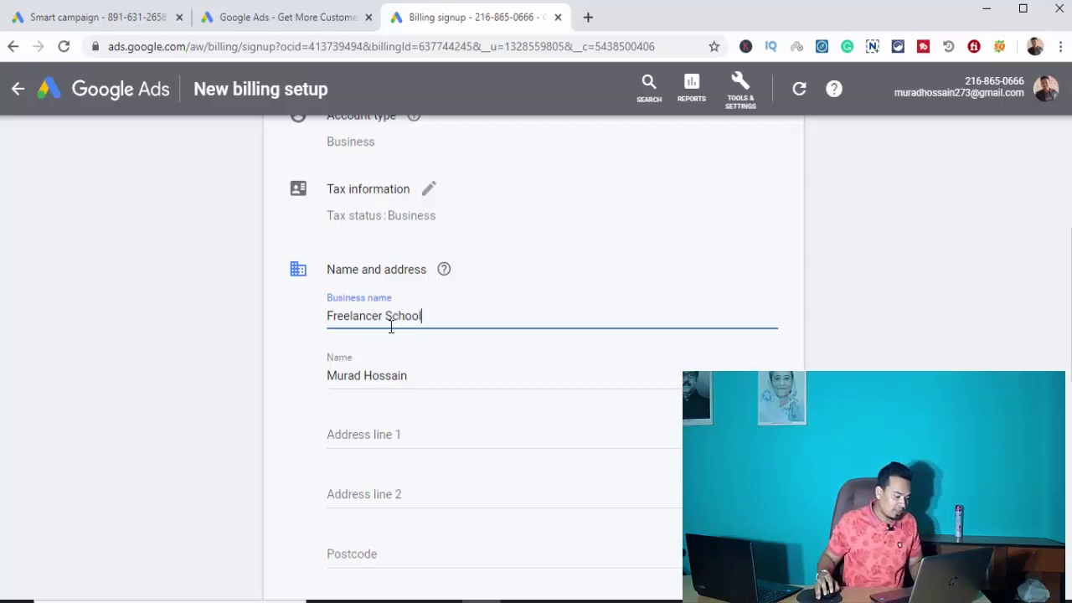
pyautogui.click(424, 381)
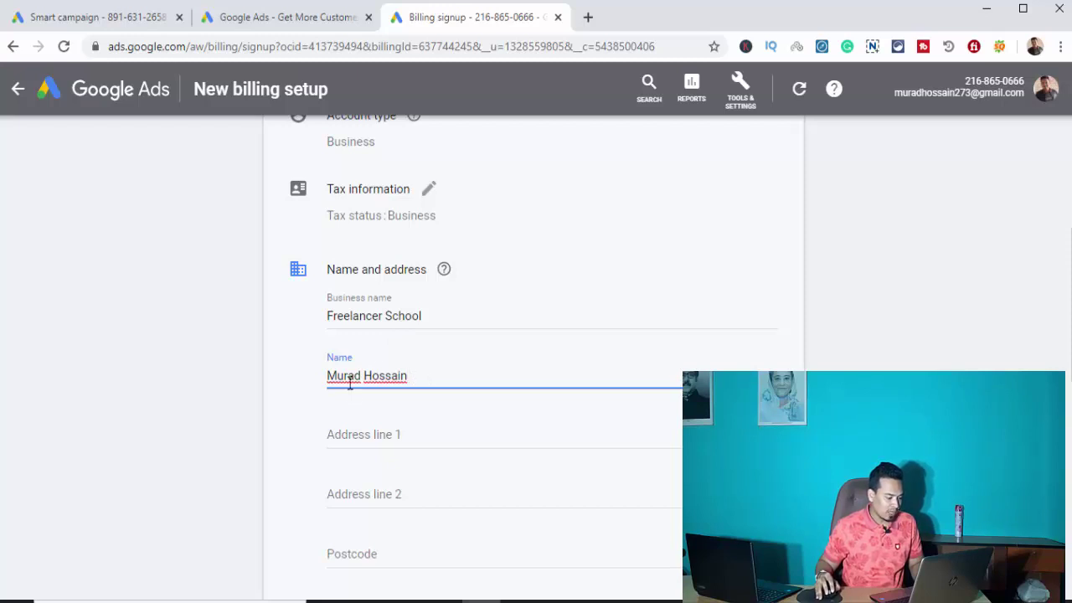
# - Fill in the customer's street address, postcode and town or city, leaving the second address line empty
pyautogui.click(425, 437)
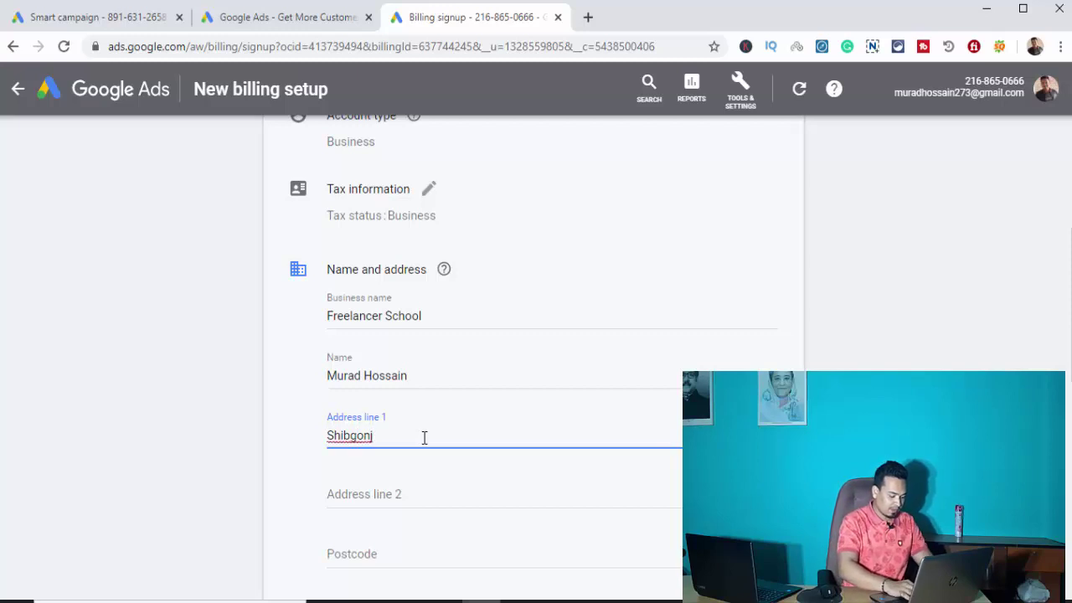
pyautogui.write('het')
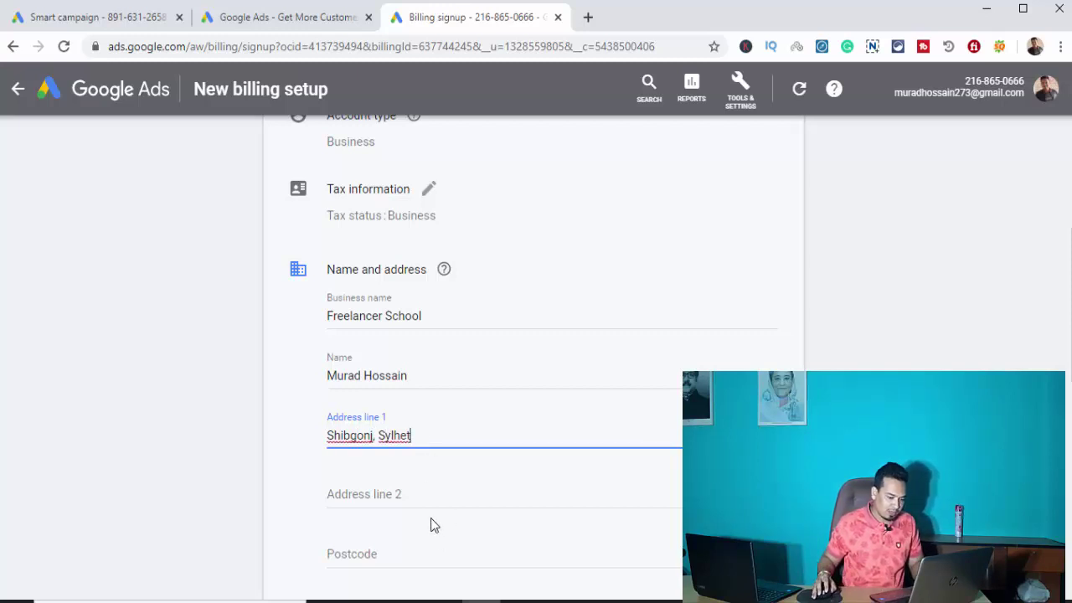
pyautogui.click(426, 492)
pyautogui.scroll(-2, 388, 391)
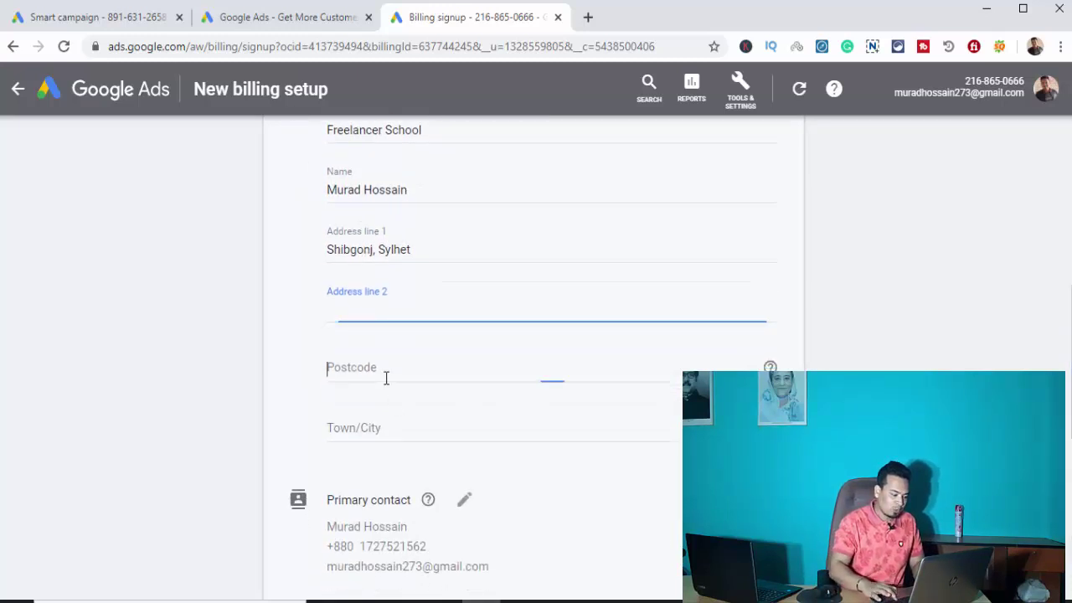
pyautogui.click(386, 377)
pyautogui.write('3100')
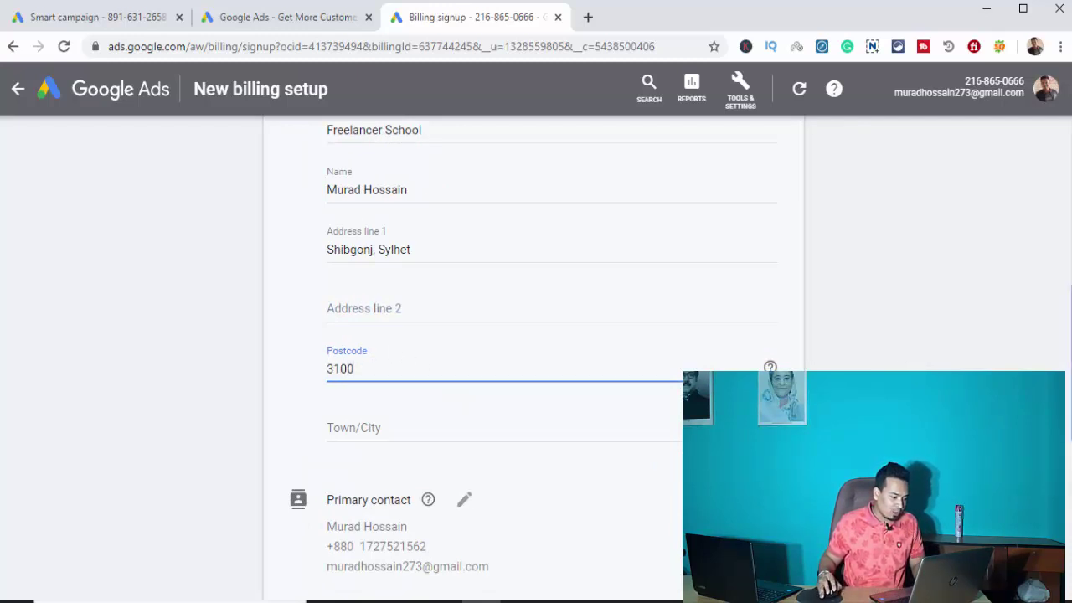
pyautogui.scroll(-1, 371, 376)
pyautogui.scroll(-1, 560, 423)
pyautogui.click(385, 358)
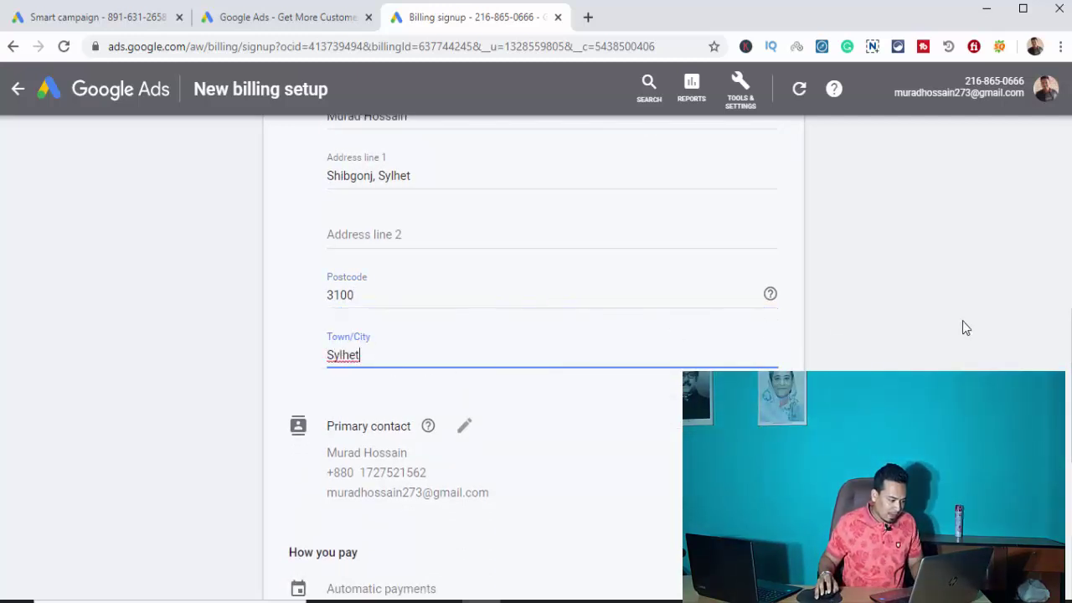
# - Open the payment method's card details for entry and agree to the Google Ads terms and conditions
pyautogui.scroll(-2, 1068, 335)
pyautogui.scroll(-1, 1068, 335)
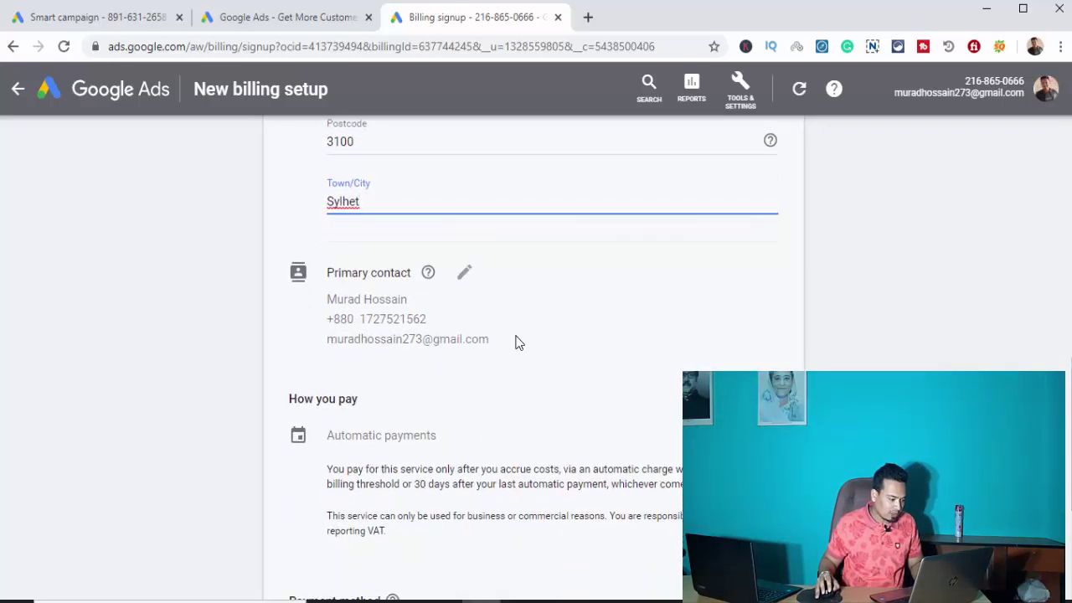
pyautogui.scroll(-2, 1070, 419)
pyautogui.scroll(-2, 536, 351)
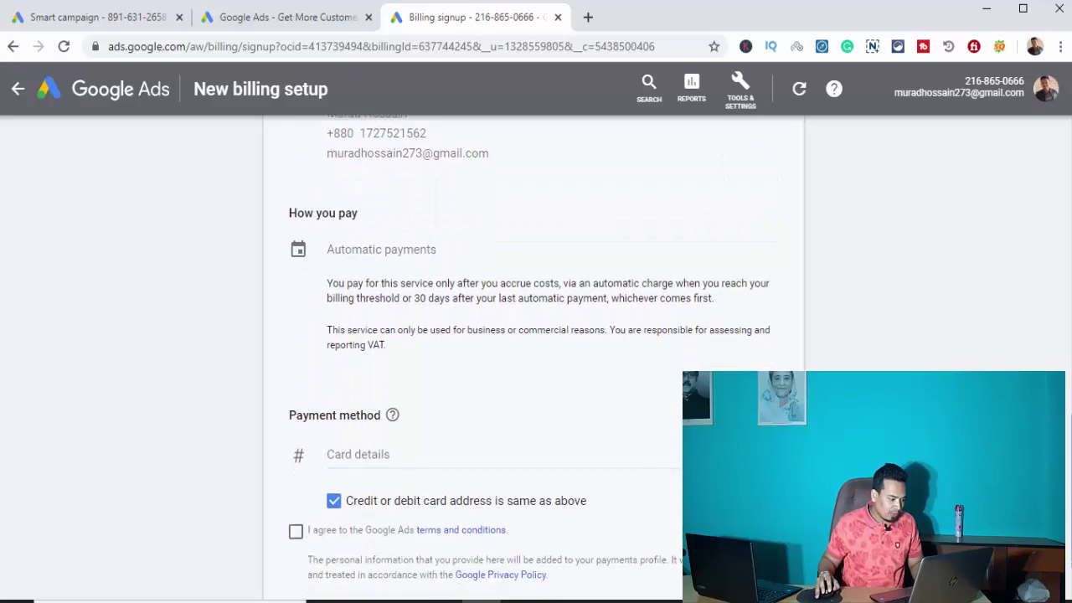
pyautogui.scroll(-1, 674, 391)
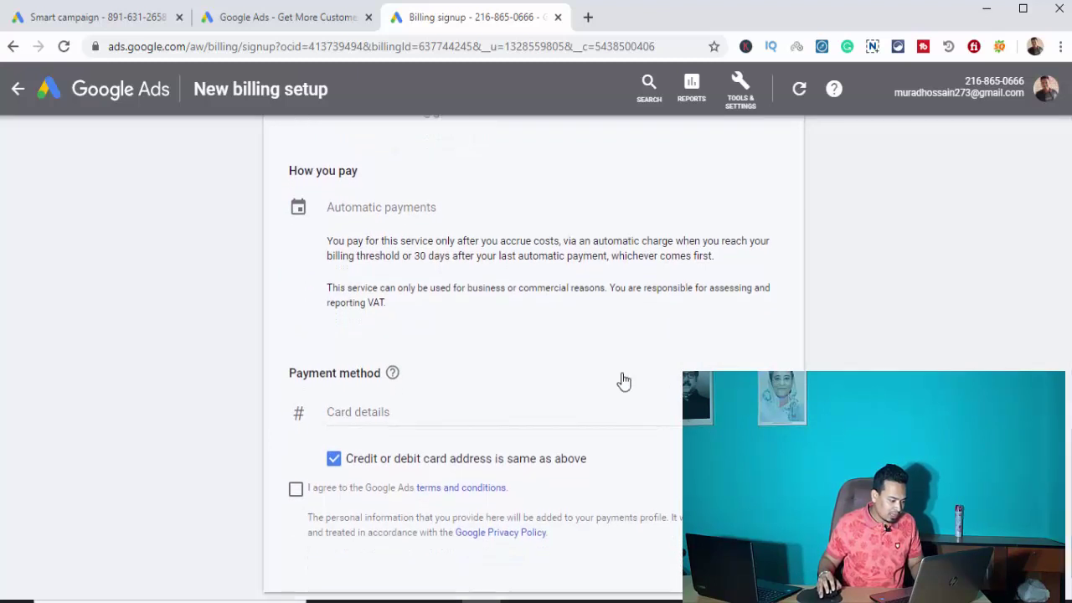
pyautogui.click(400, 418)
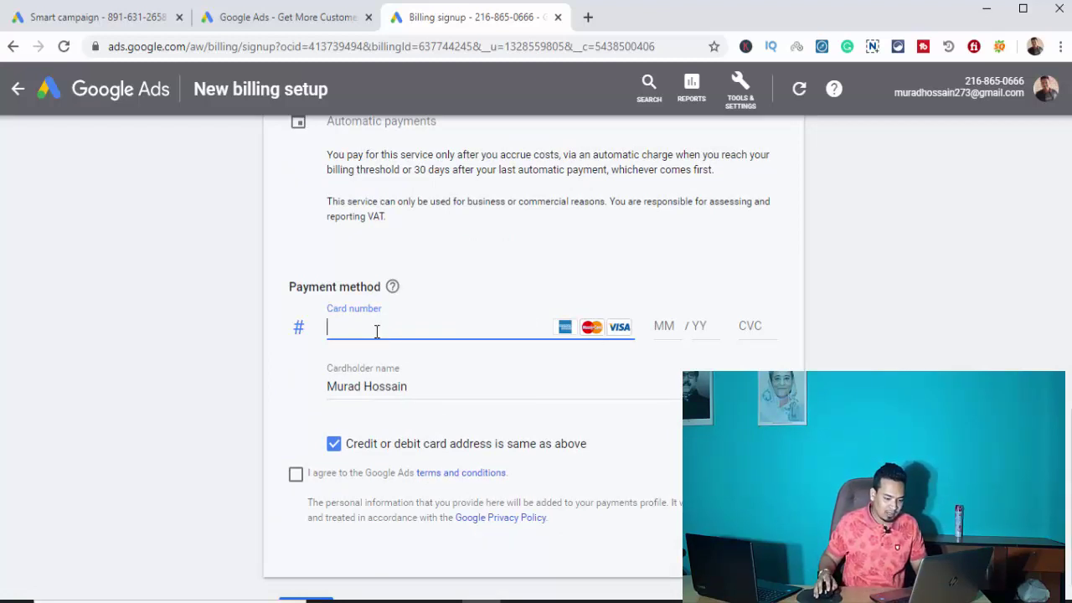
pyautogui.scroll(-1, 533, 360)
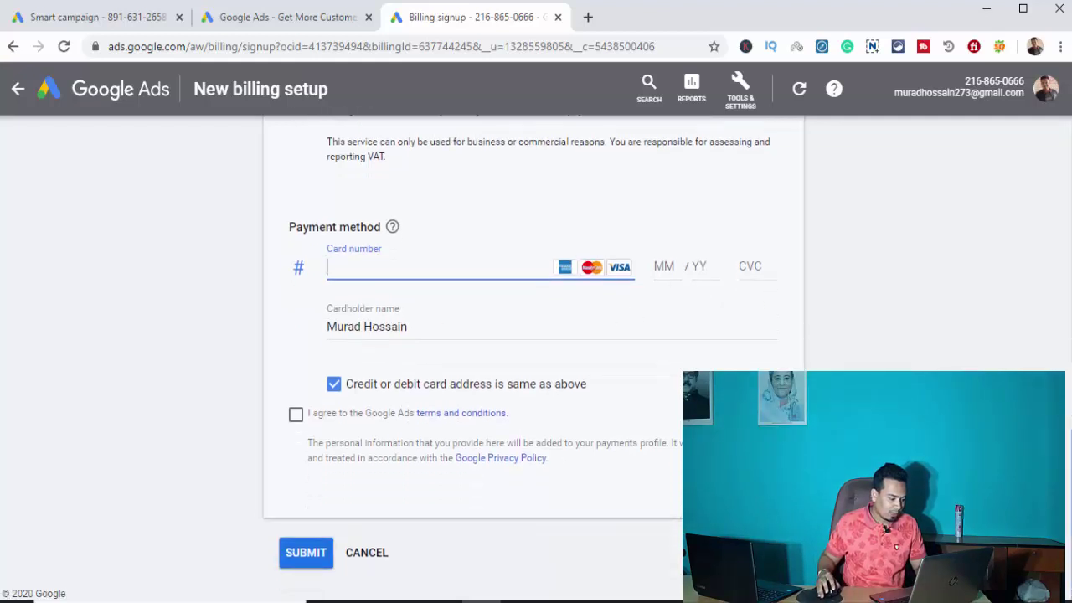
pyautogui.click(297, 418)
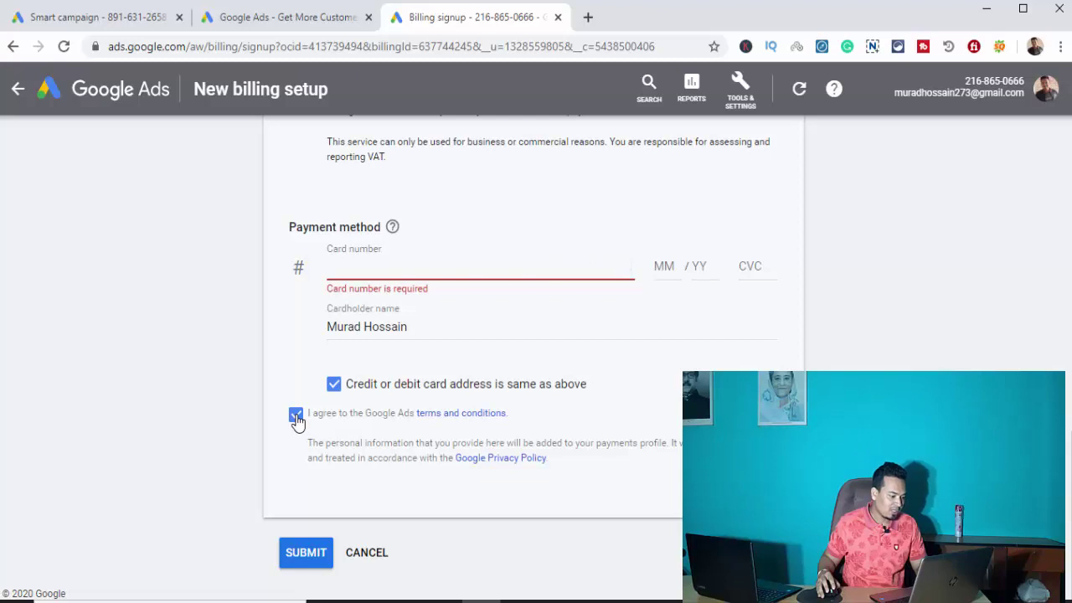
# - Try to submit the billing setup with the card details left blank, and return to the account overview
pyautogui.click(307, 556)
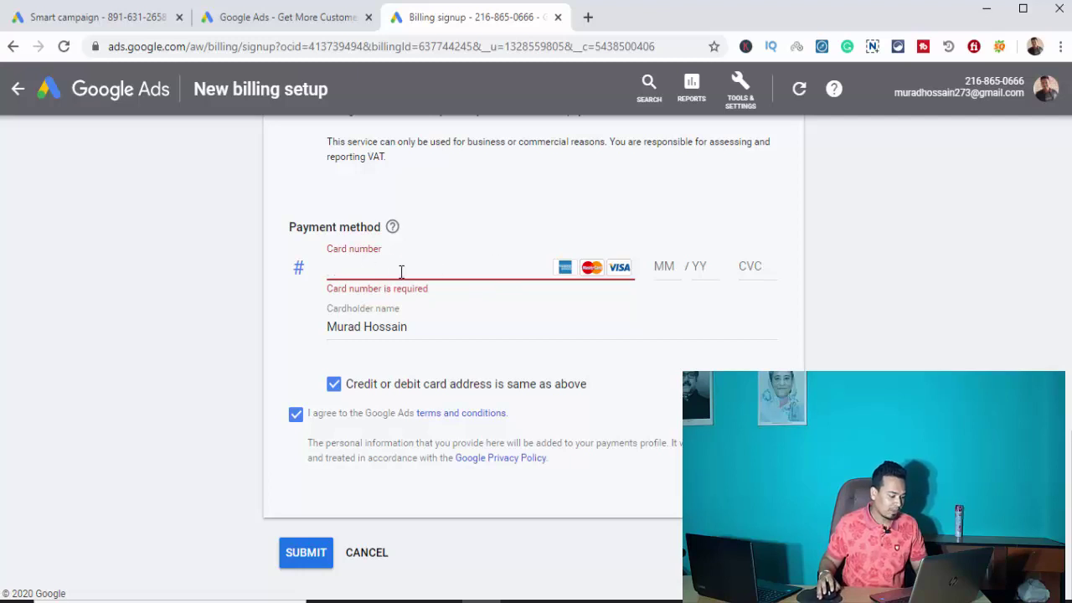
pyautogui.click(306, 552)
pyautogui.scroll(10, 306, 553)
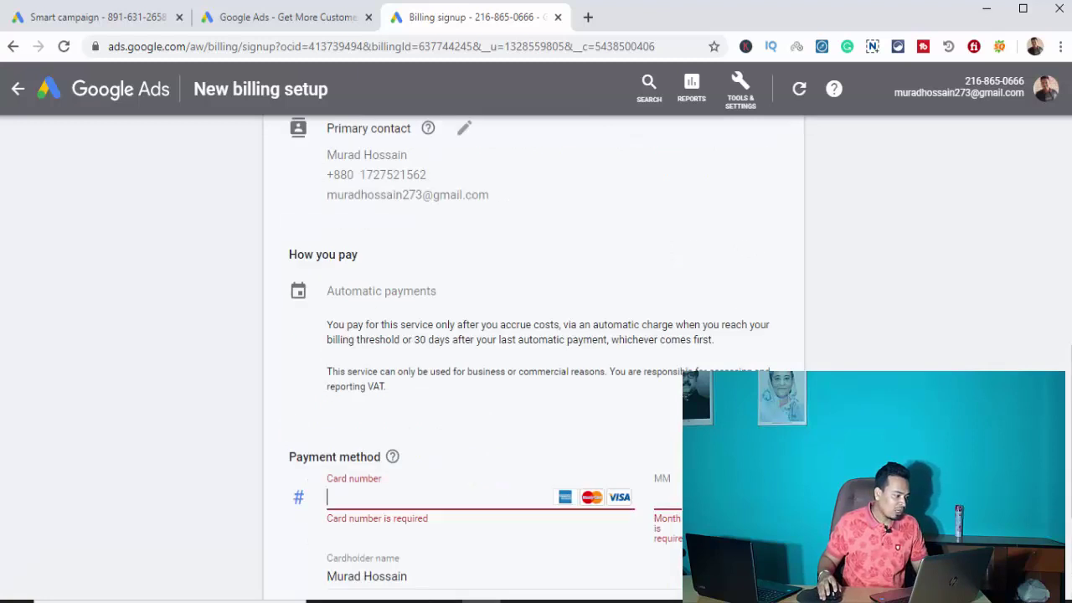
pyautogui.click(14, 46)
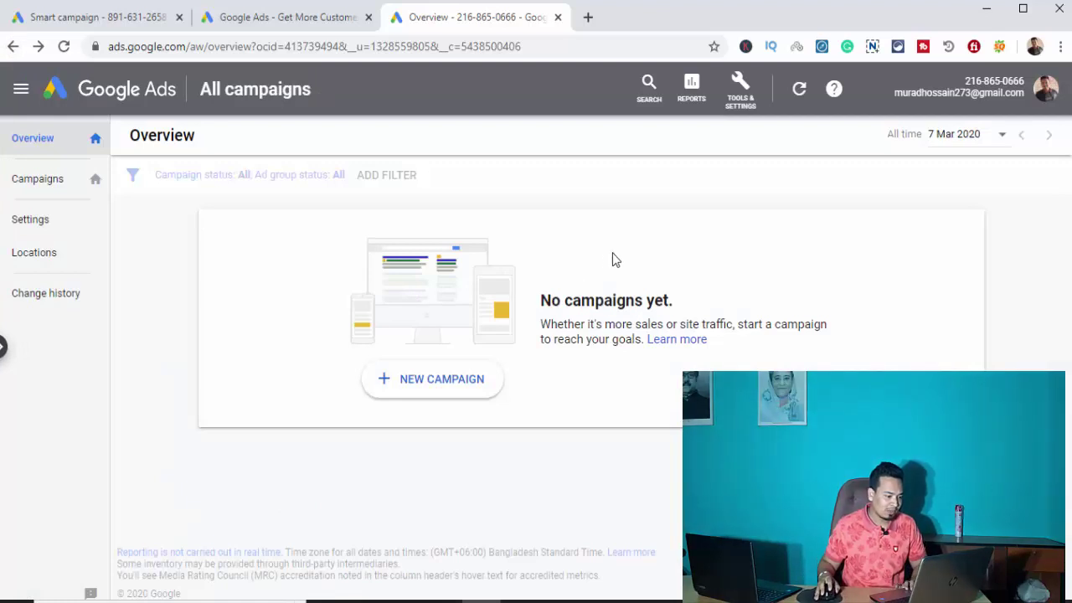
pyautogui.click(739, 88)
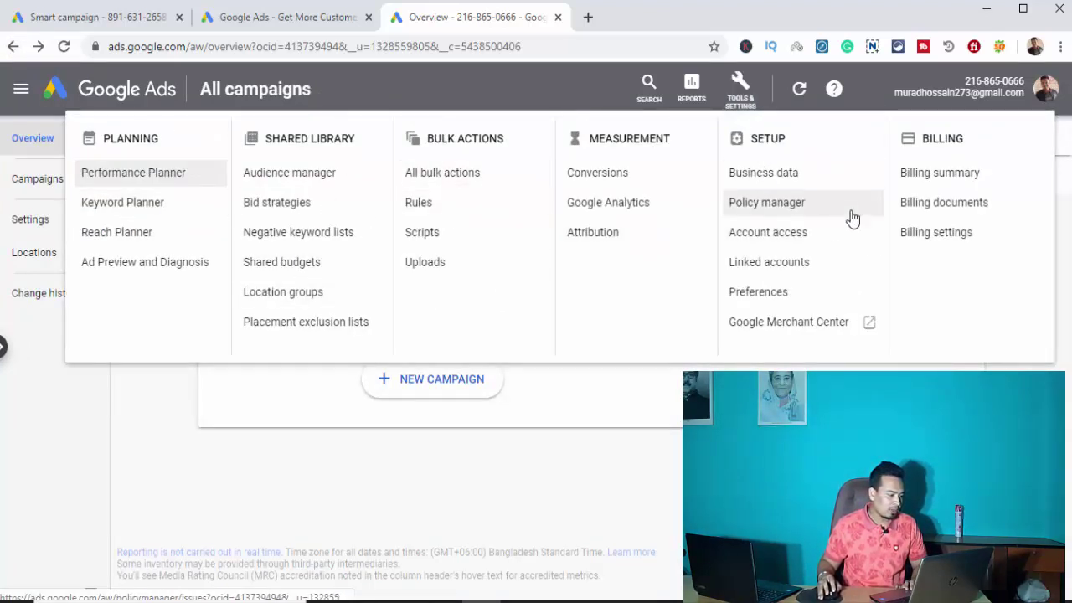
pyautogui.click(121, 420)
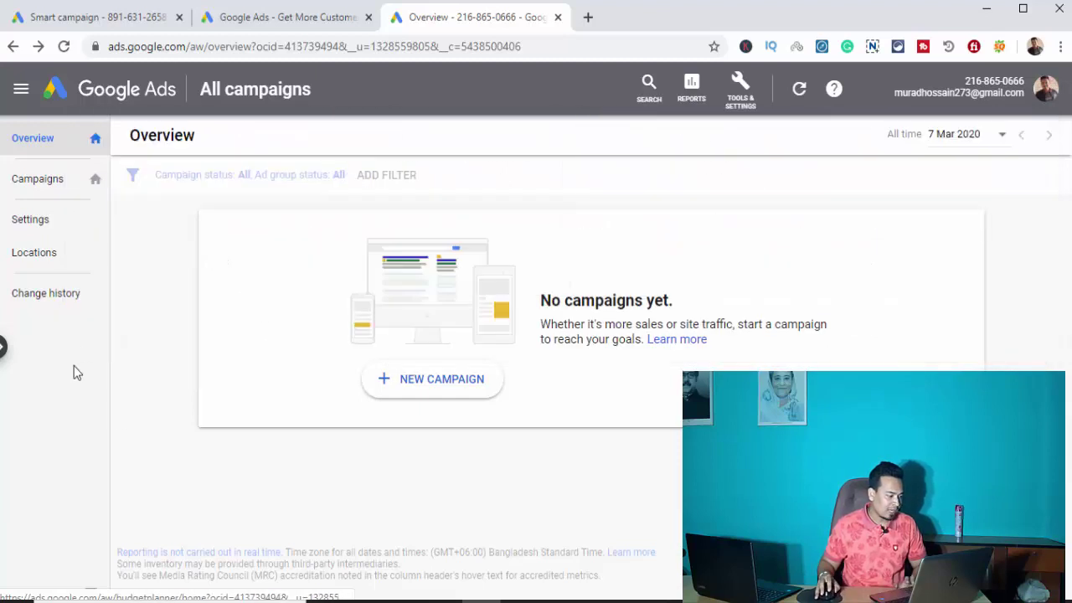
pyautogui.click(739, 101)
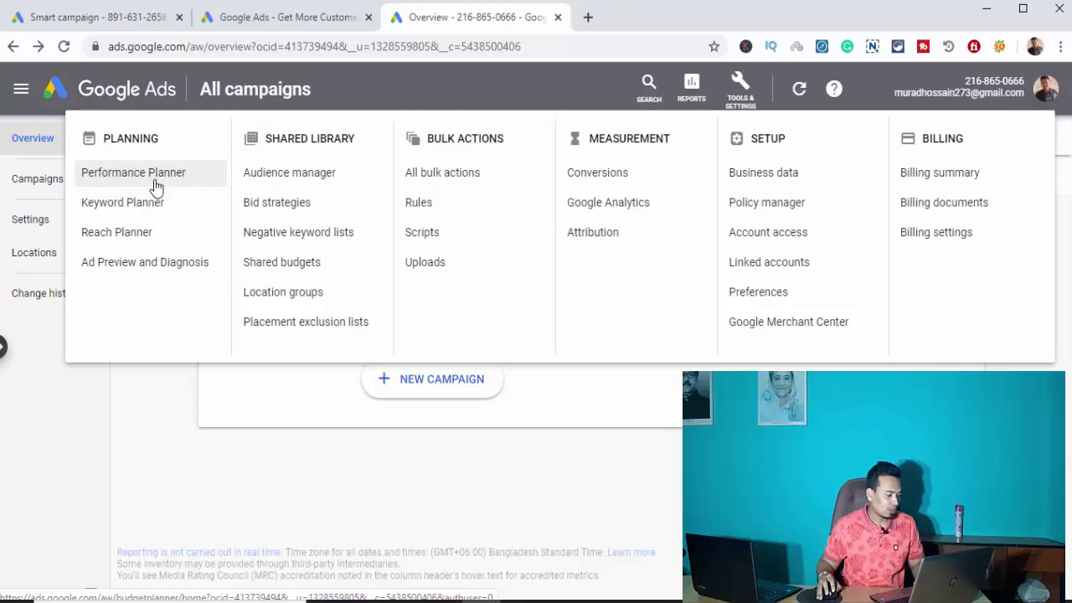
pyautogui.click(158, 422)
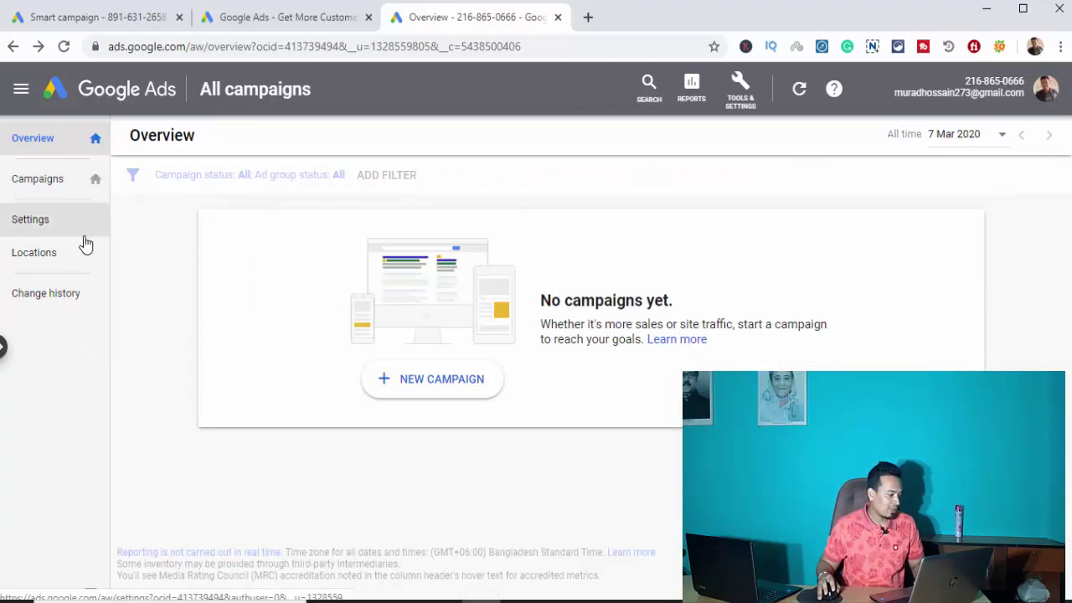
# - Go to the account's campaigns and bring up the options for adding a campaign
pyautogui.click(70, 185)
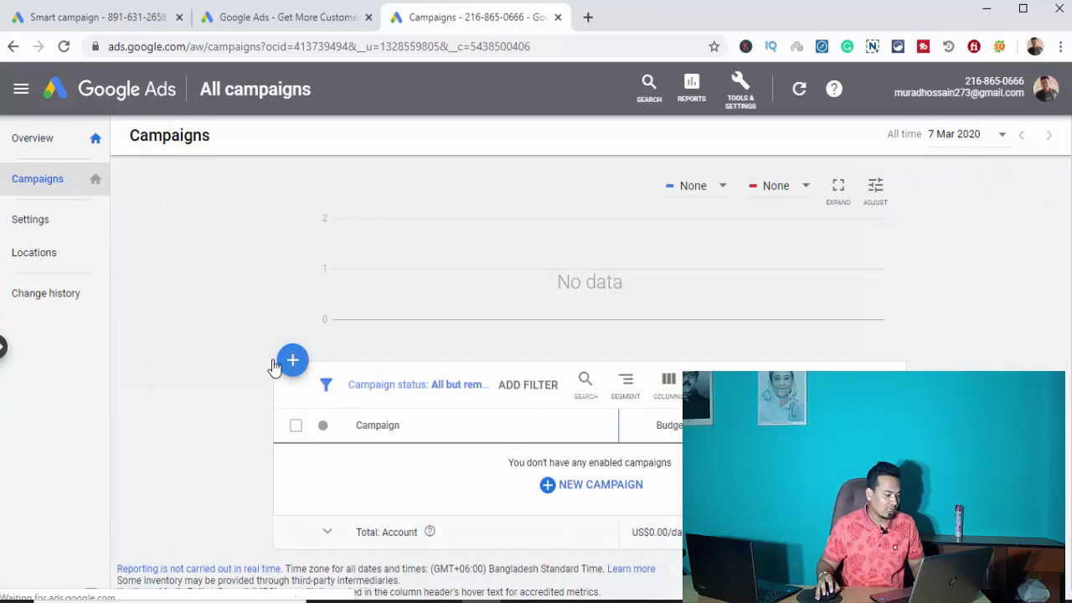
pyautogui.click(293, 361)
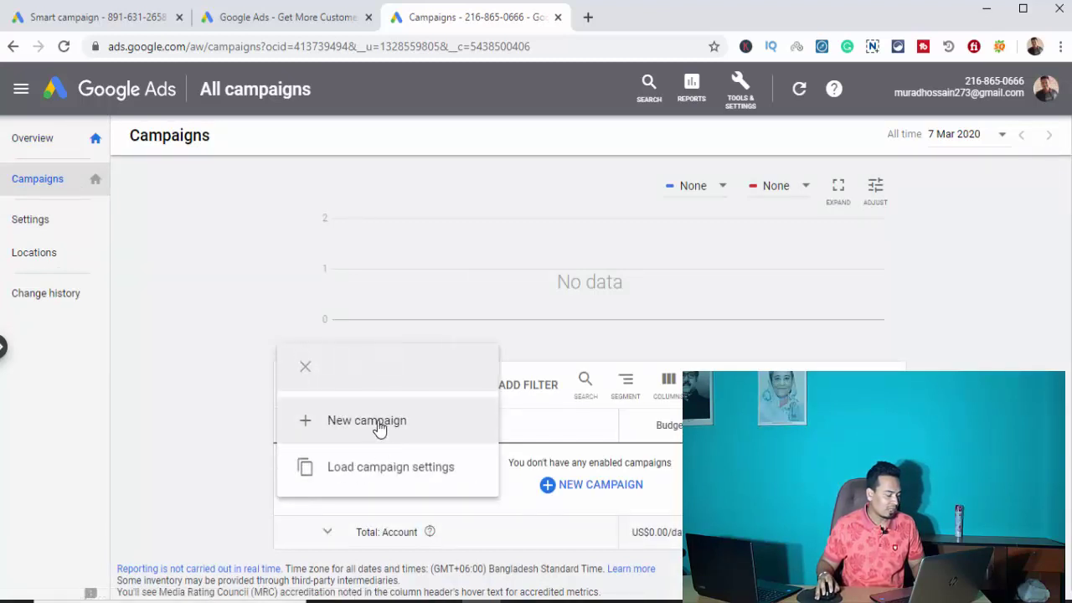